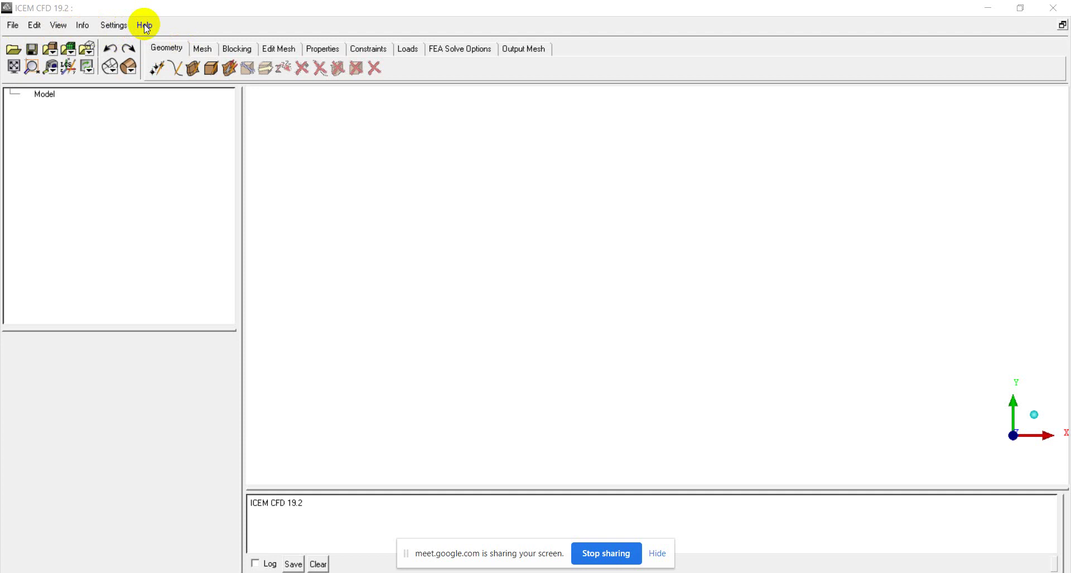
pyautogui.click(11, 26)
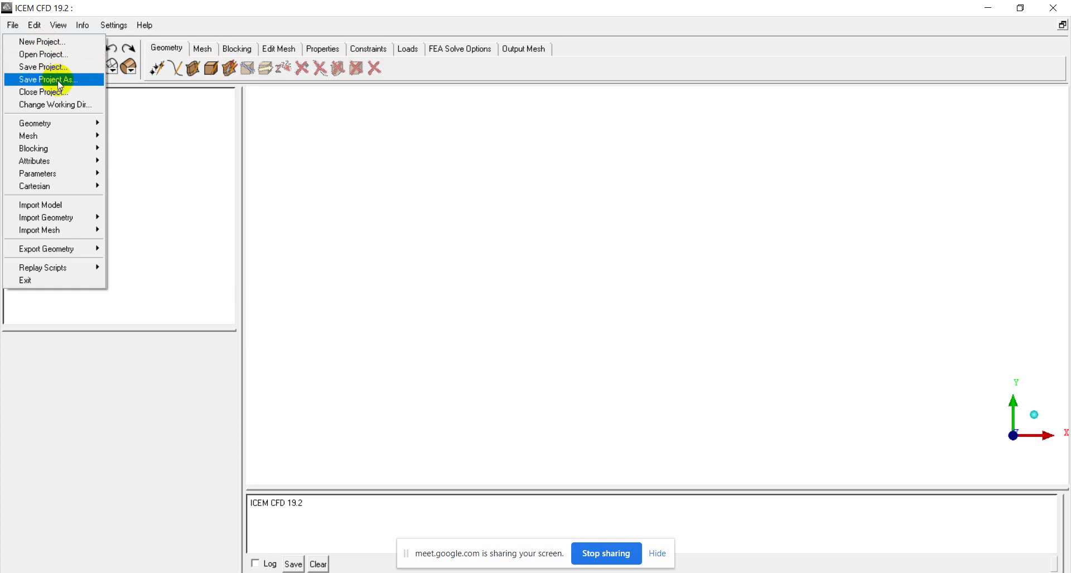
pyautogui.moveTo(84, 125)
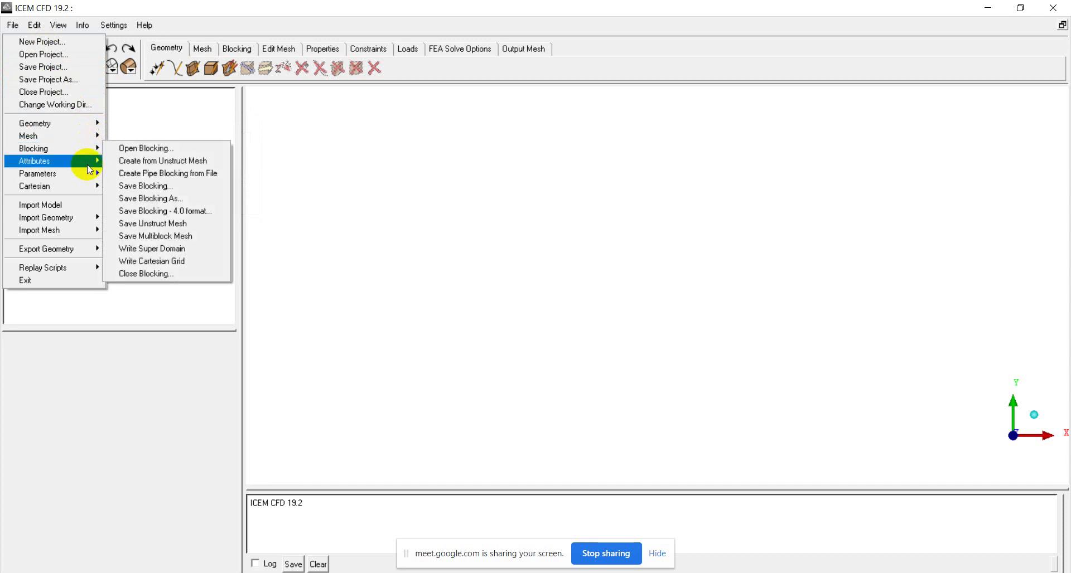
pyautogui.moveTo(92, 223)
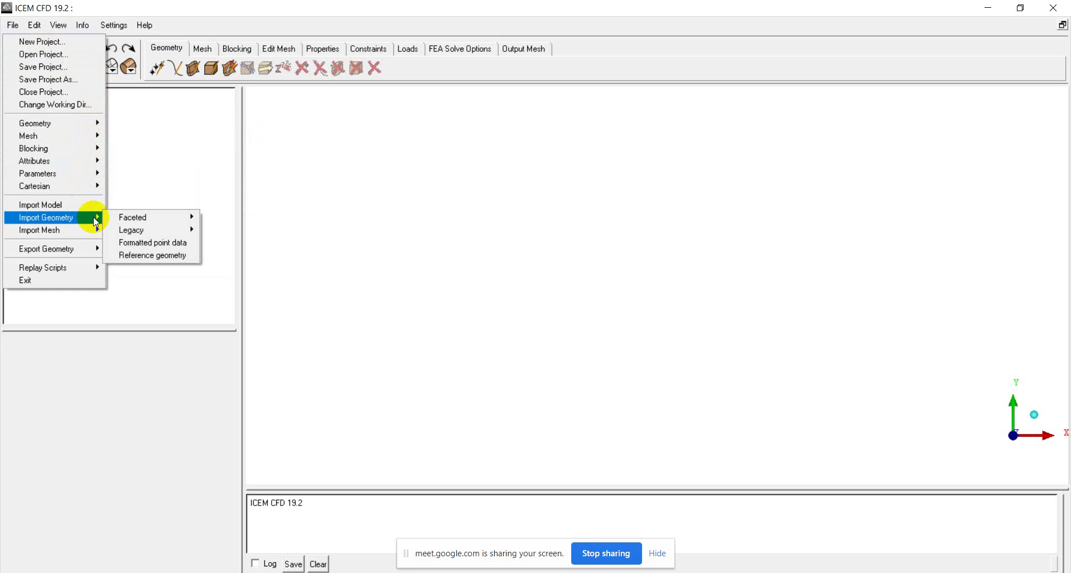
pyautogui.click(205, 111)
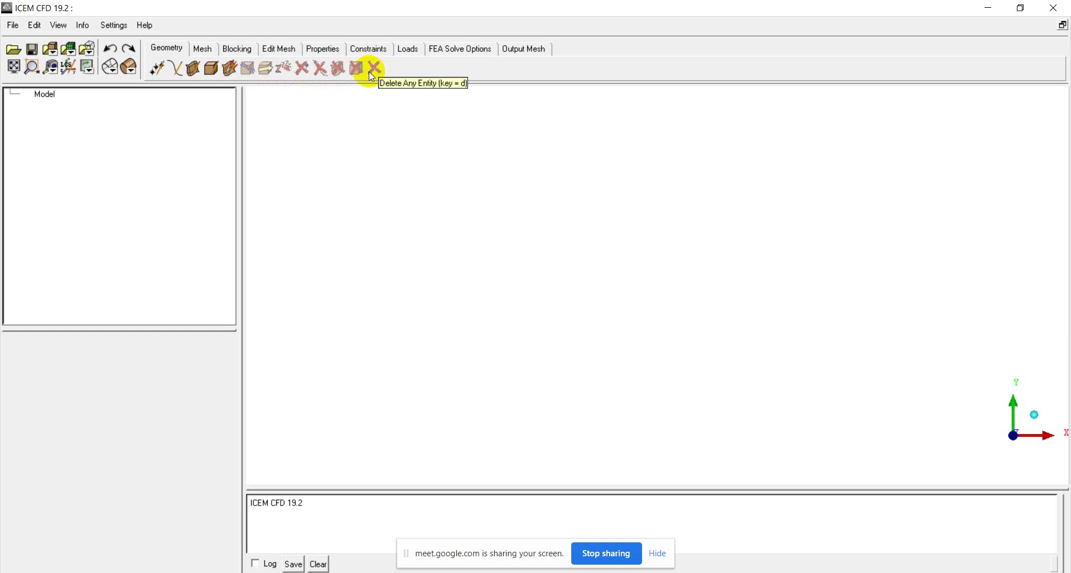
# Set the volume mesh type to Cartesian in the global mesh setup
pyautogui.click(203, 49)
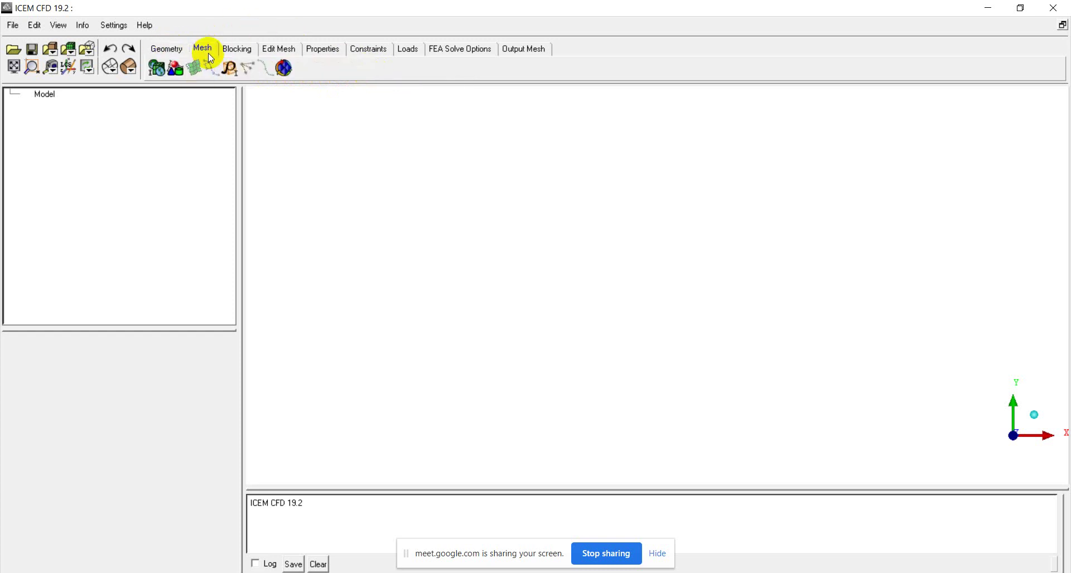
pyautogui.click(157, 71)
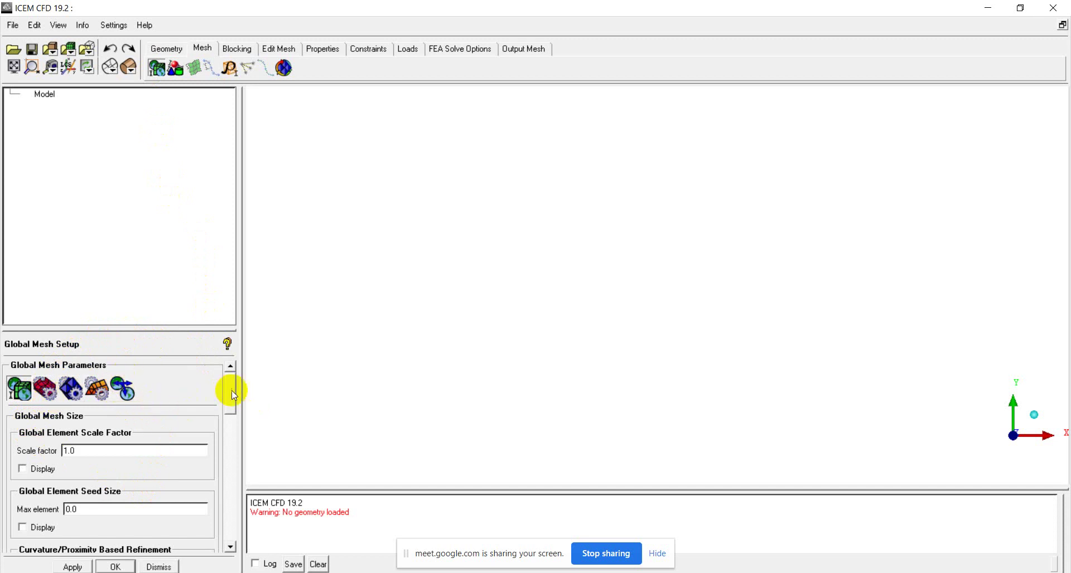
pyautogui.moveTo(228, 389); pyautogui.dragTo(232, 392)
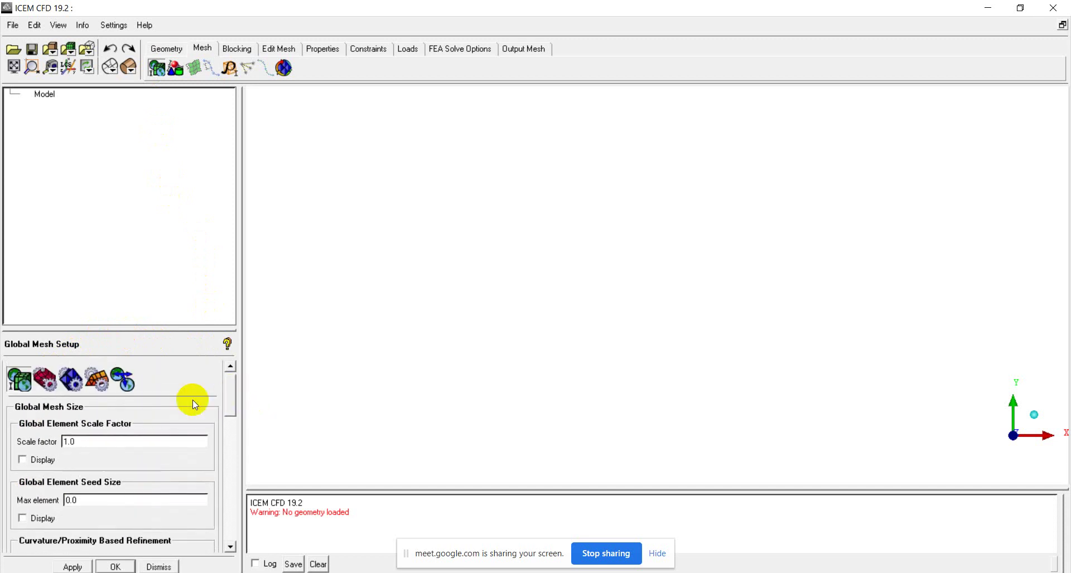
pyautogui.click(72, 390)
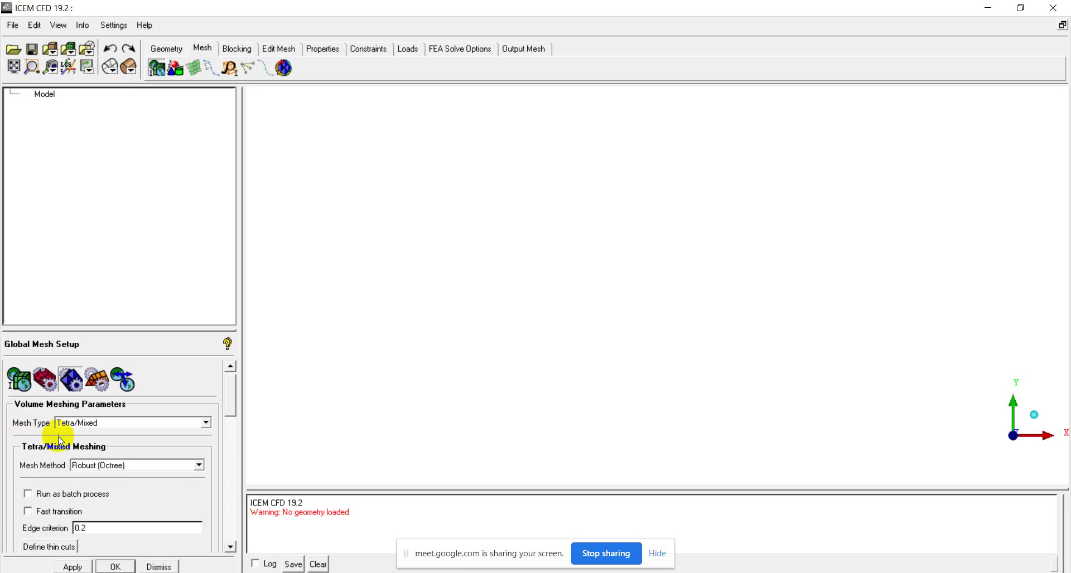
pyautogui.click(204, 422)
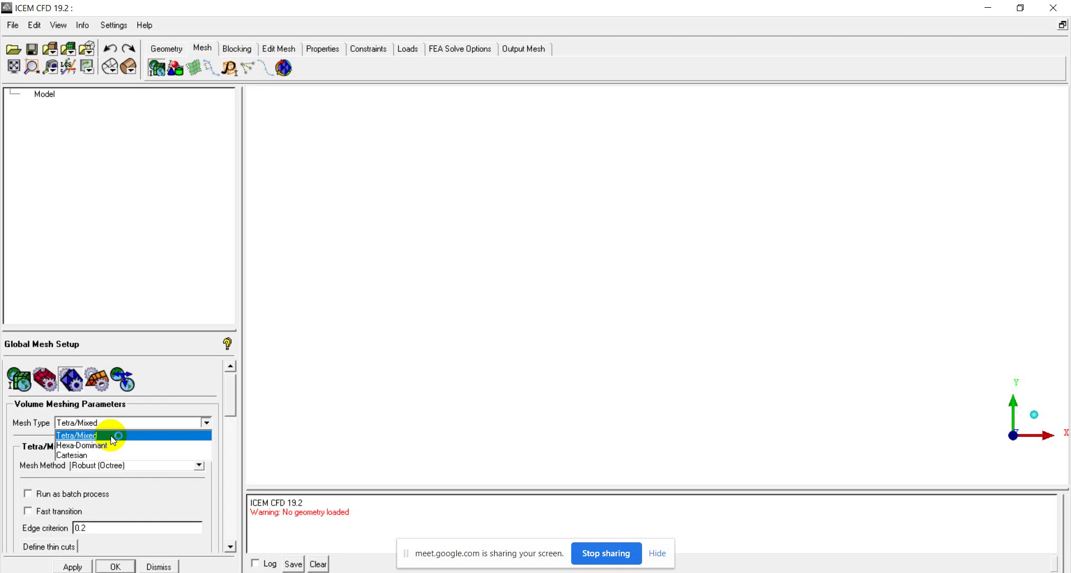
pyautogui.click(80, 457)
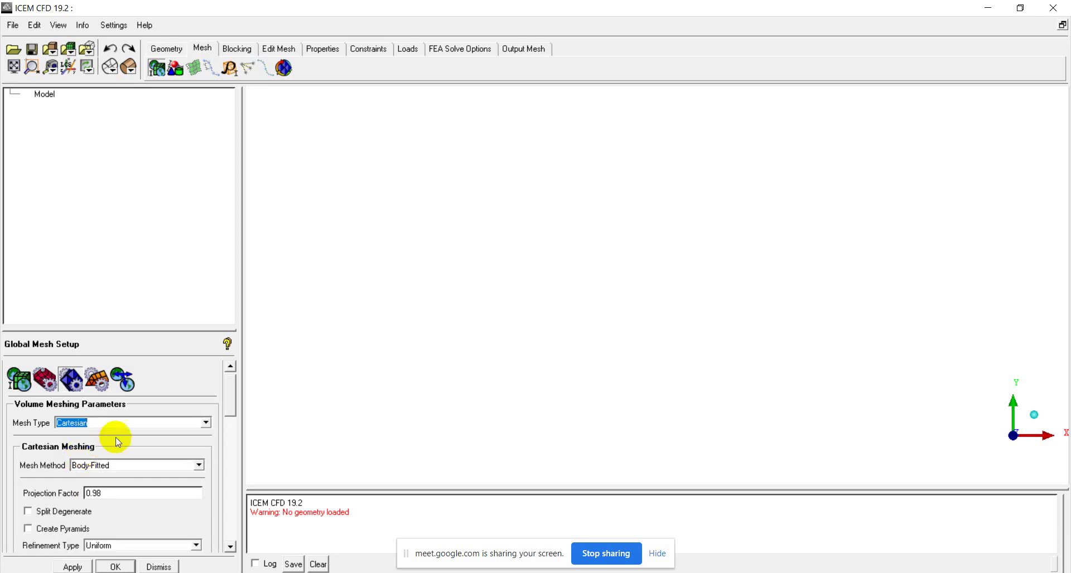
pyautogui.click(136, 424)
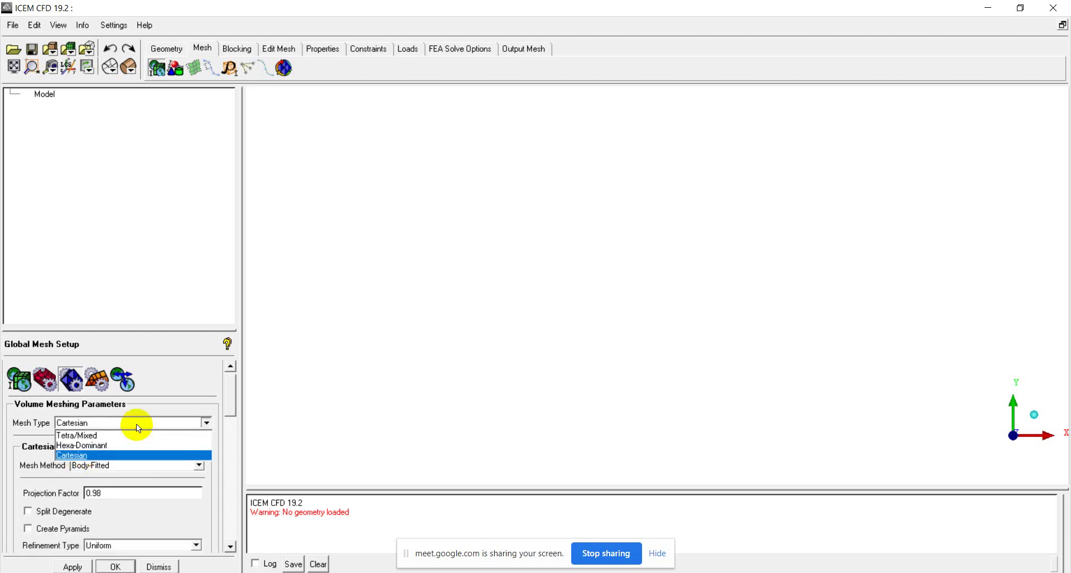
# Try to open the part mesh setup
pyautogui.click(175, 68)
pyautogui.click(178, 71)
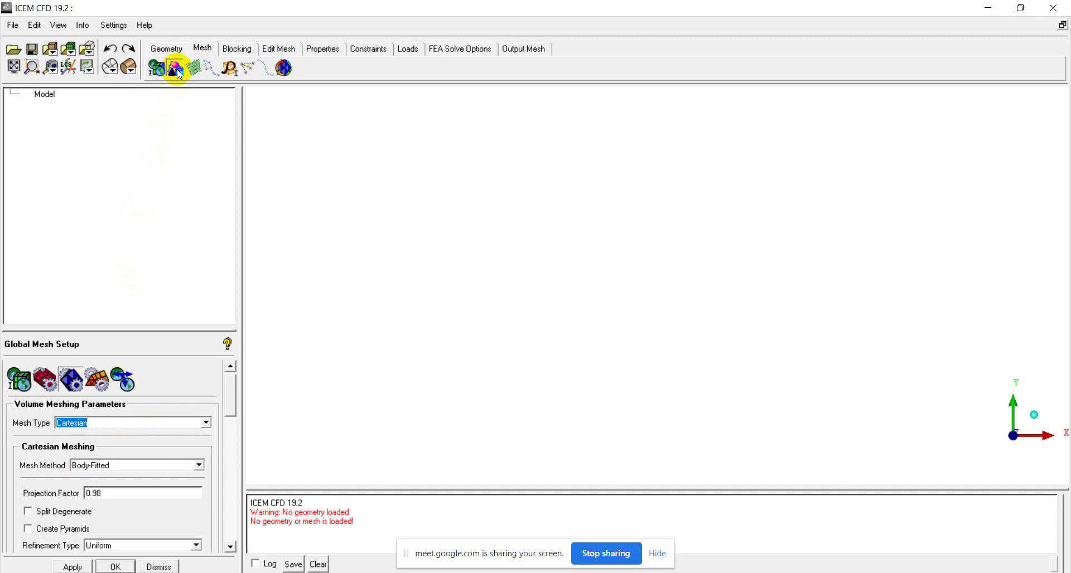
pyautogui.click(178, 72)
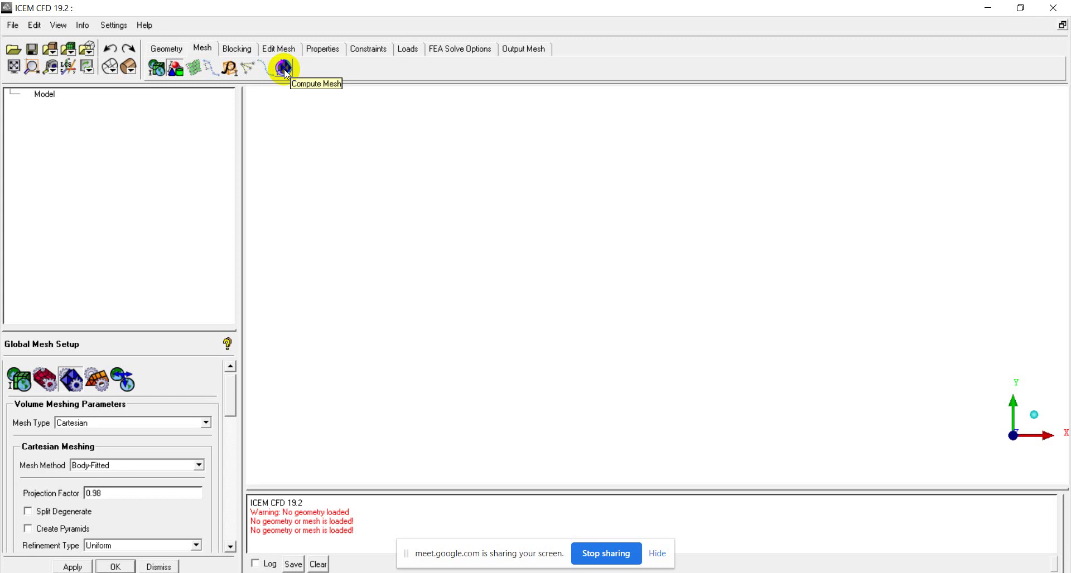
pyautogui.click(241, 49)
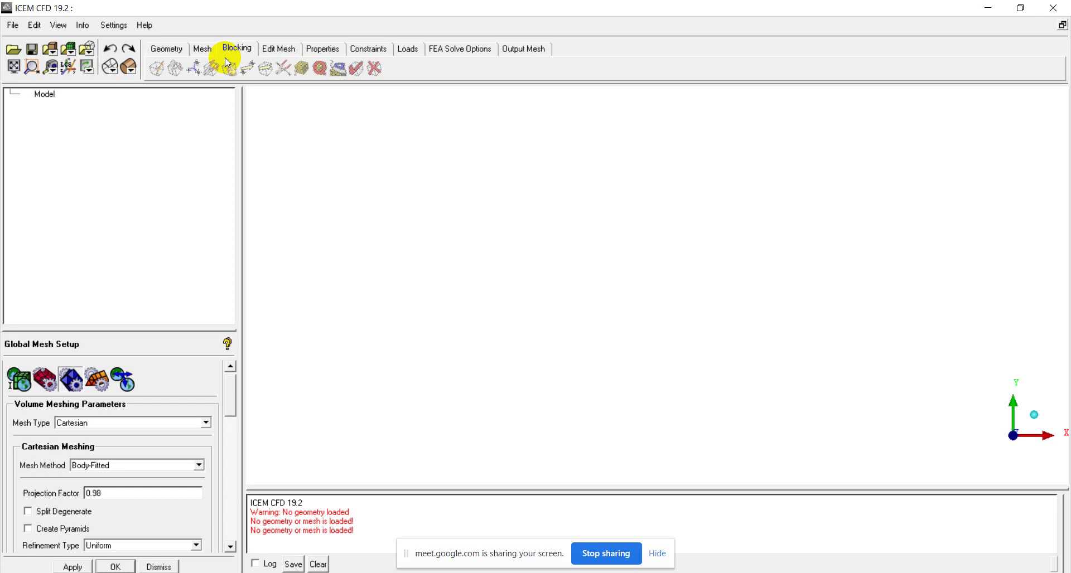
pyautogui.click(292, 53)
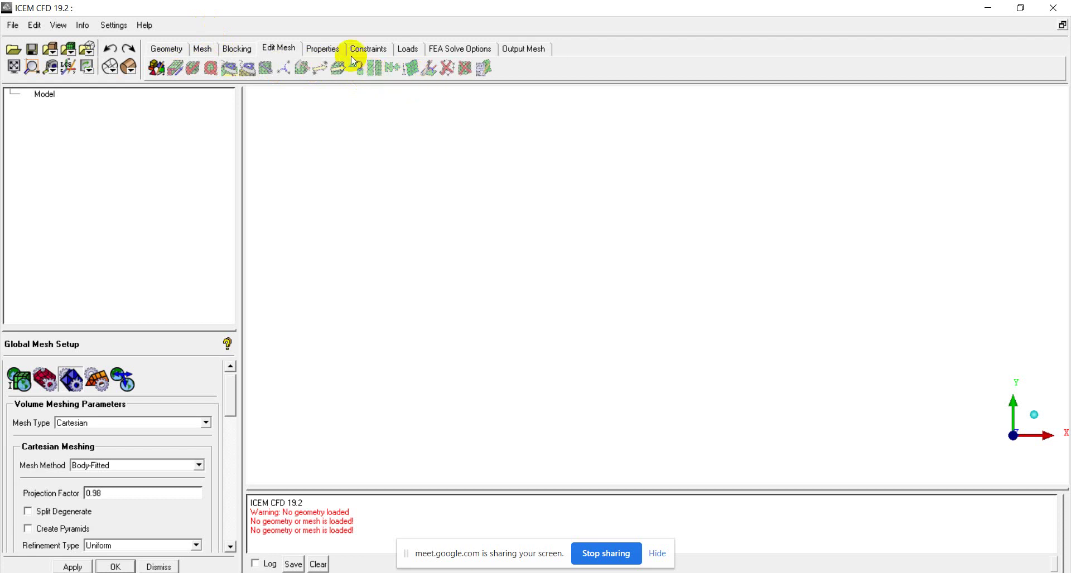
pyautogui.click(331, 49)
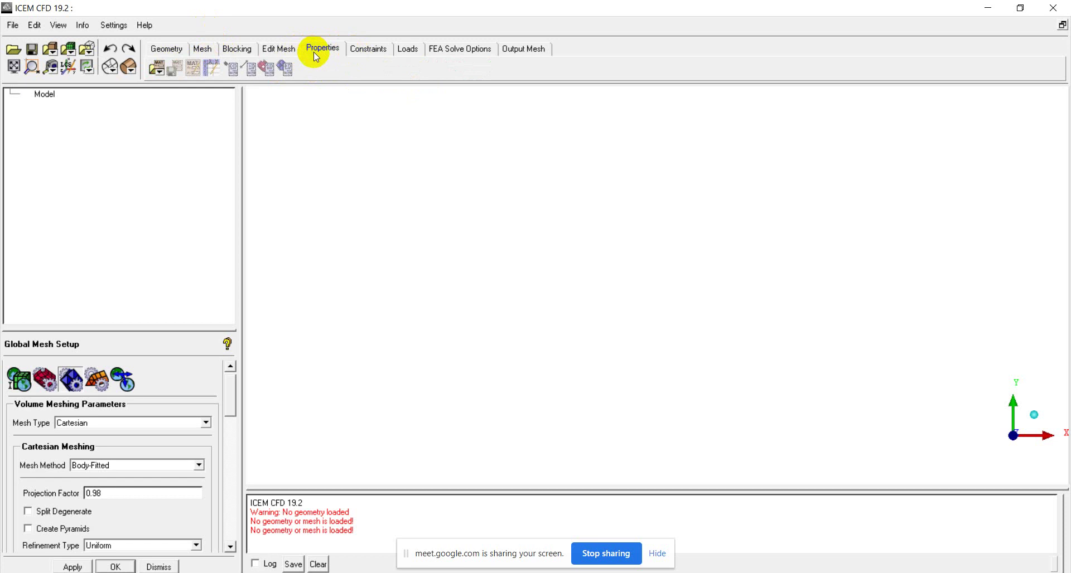
# Open the output mesh solver setup and examine the list of available output solvers
pyautogui.click(512, 49)
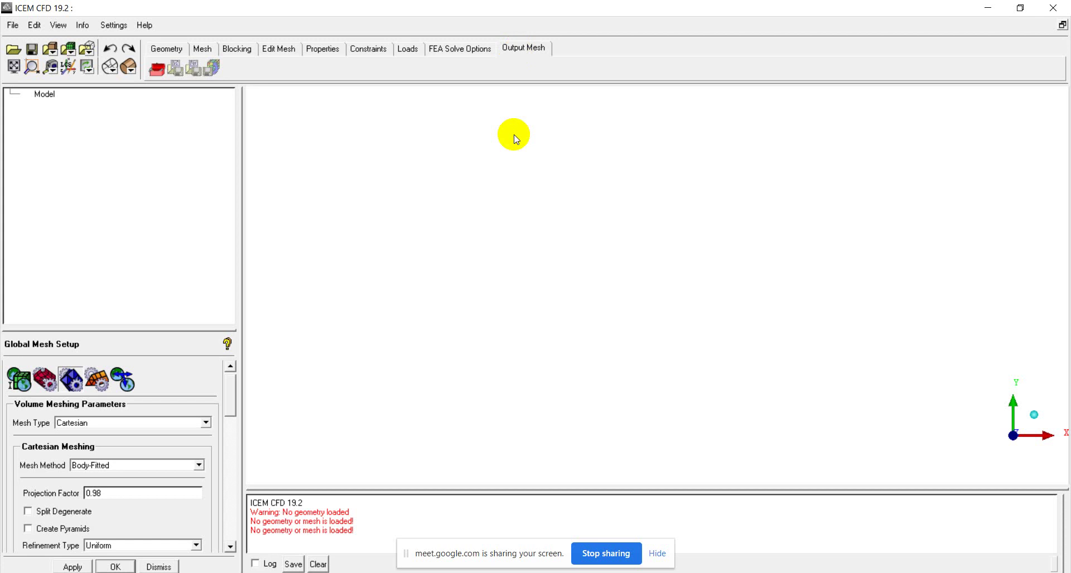
pyautogui.click(157, 69)
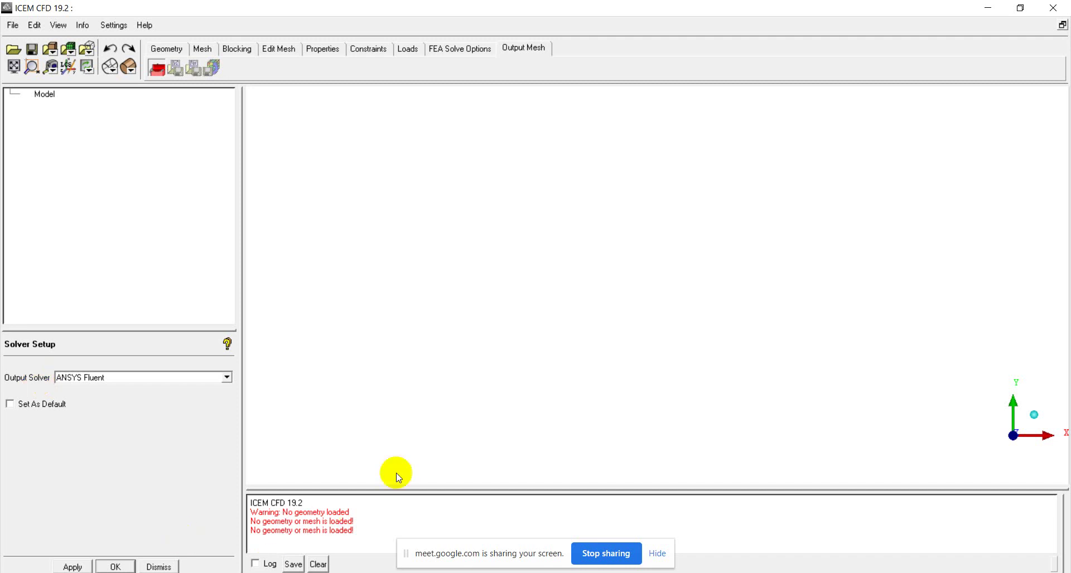
pyautogui.click(227, 378)
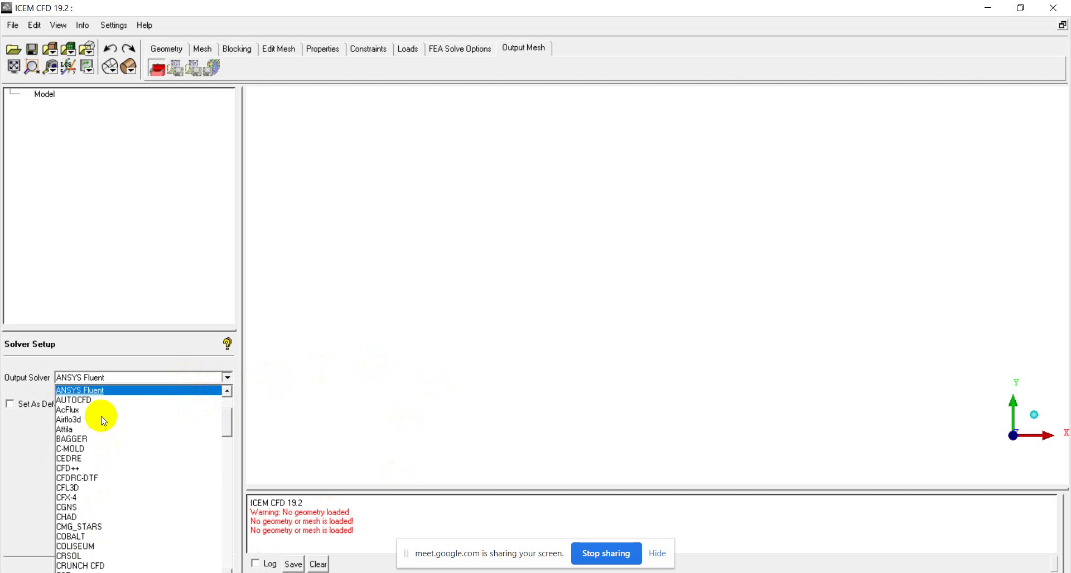
pyautogui.scroll(-1, 102, 415)
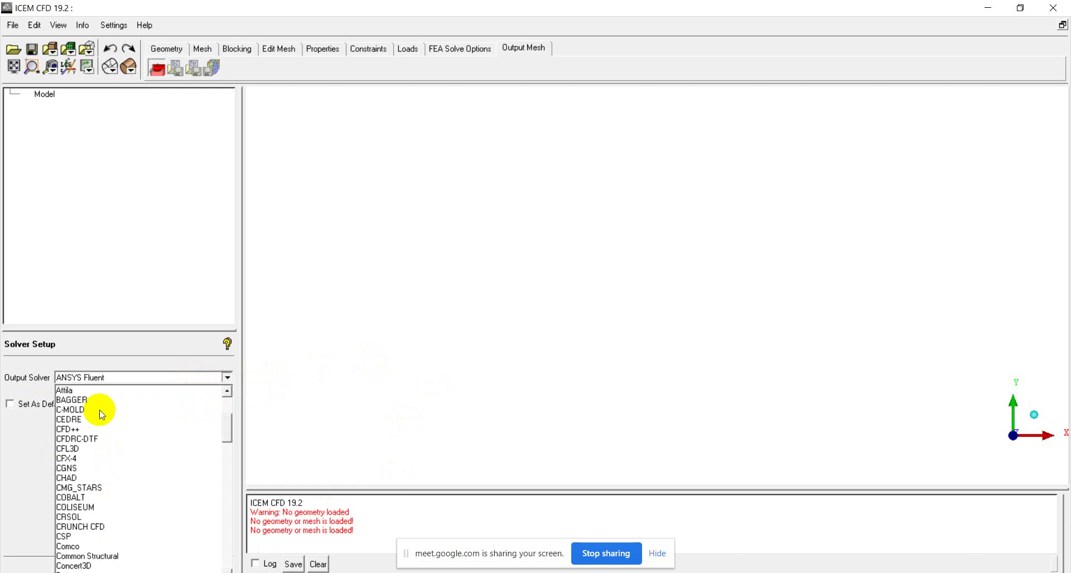
pyautogui.scroll(-8, 102, 415)
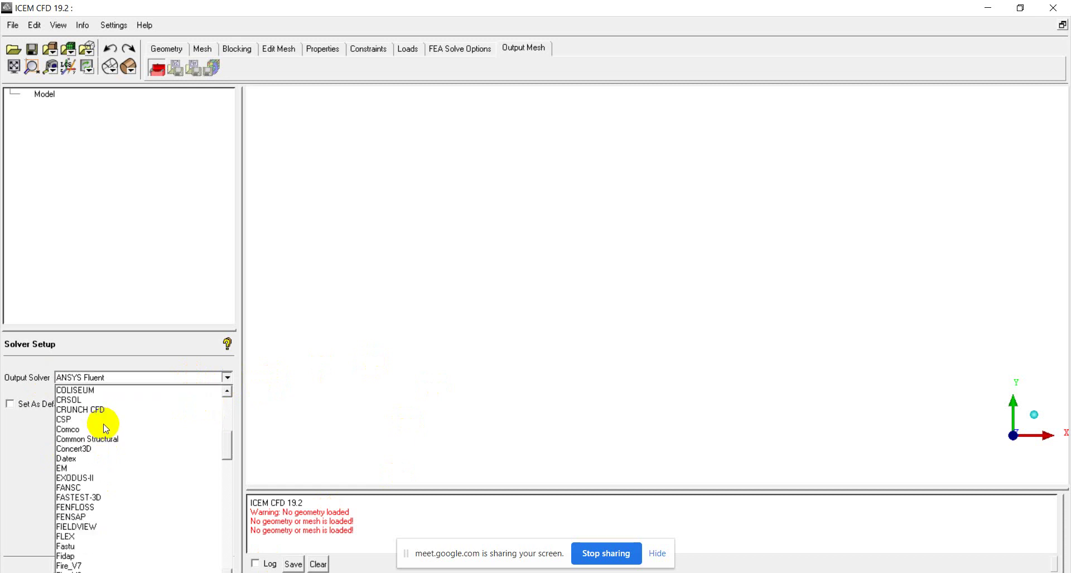
pyautogui.scroll(-8, 106, 428)
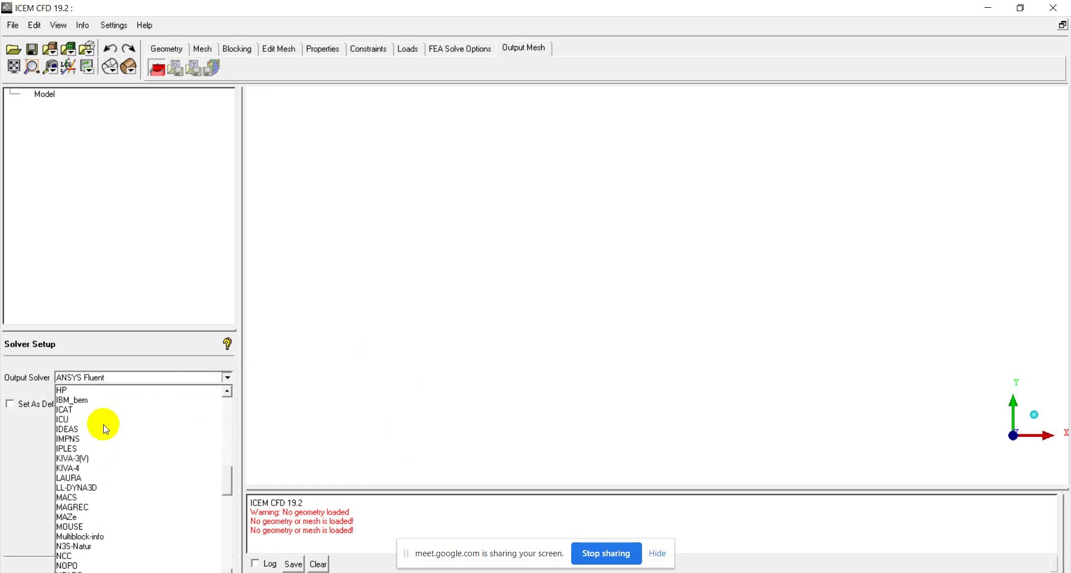
pyautogui.scroll(-12, 106, 428)
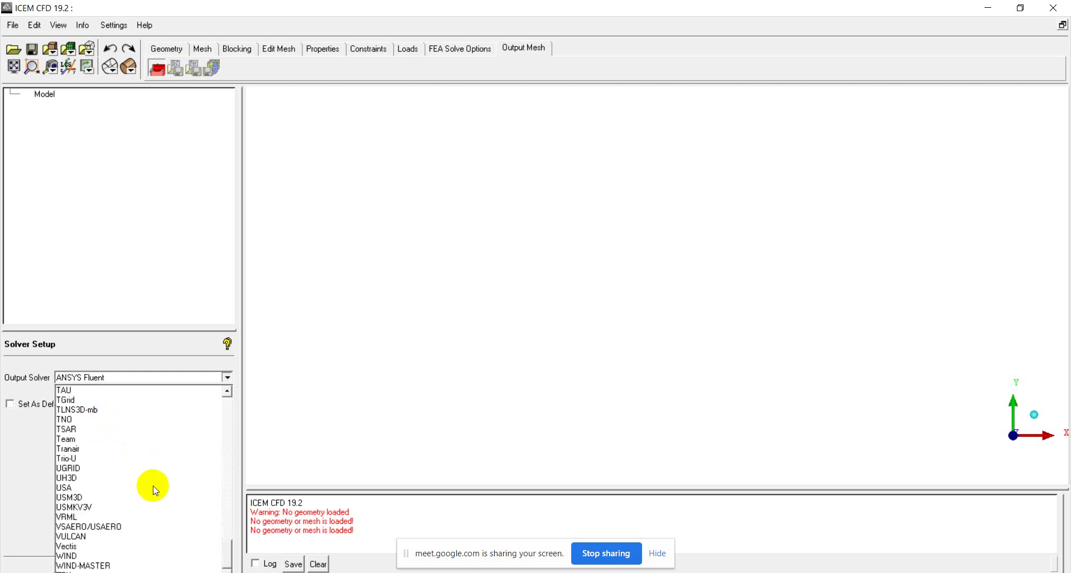
pyautogui.scroll(4, 115, 502)
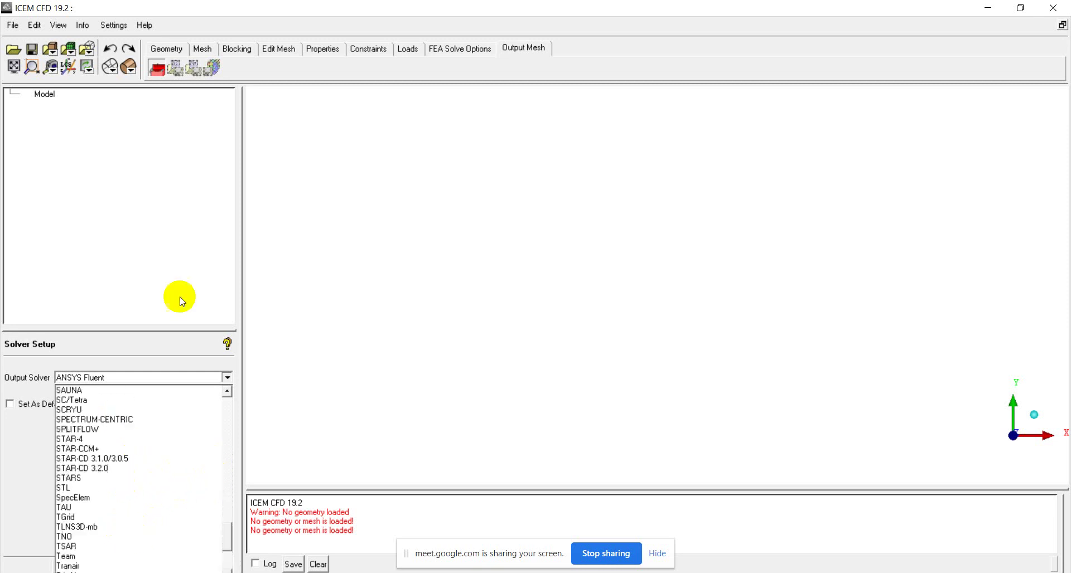
pyautogui.scroll(12, 139, 440)
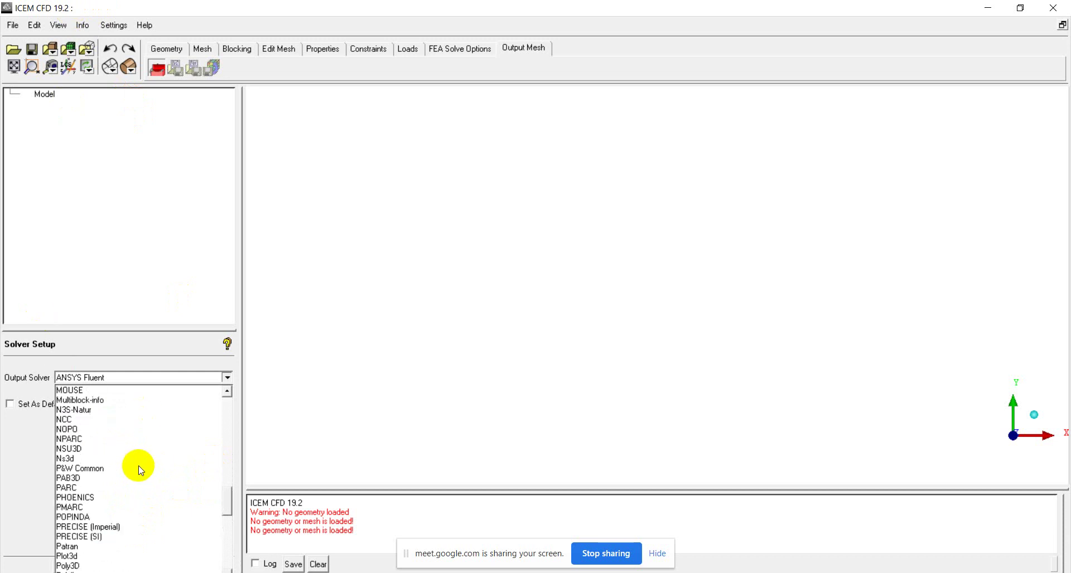
pyautogui.scroll(1, 125, 415)
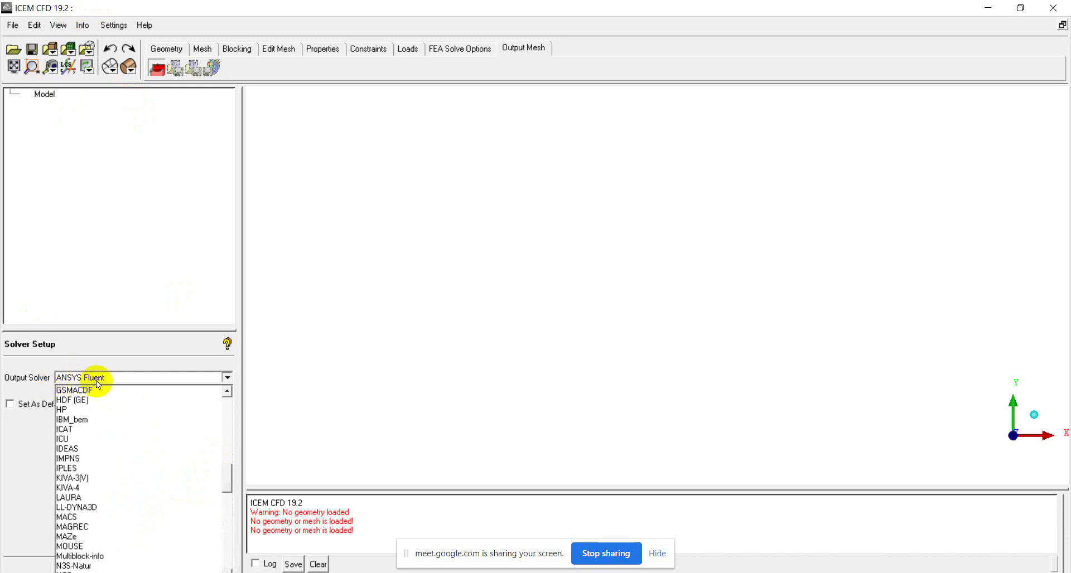
pyautogui.scroll(12, 101, 435)
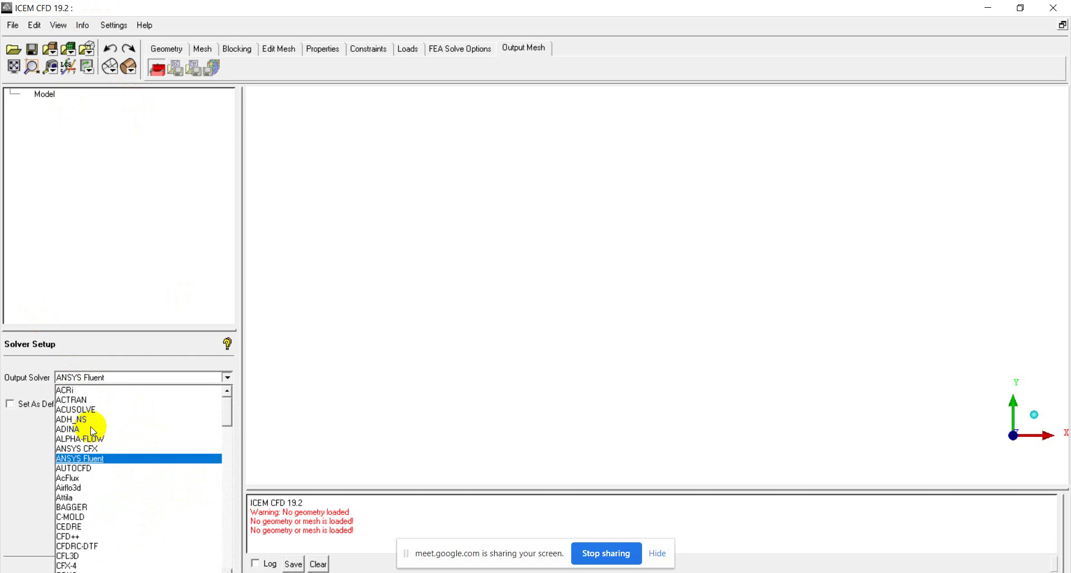
pyautogui.scroll(-5, 100, 413)
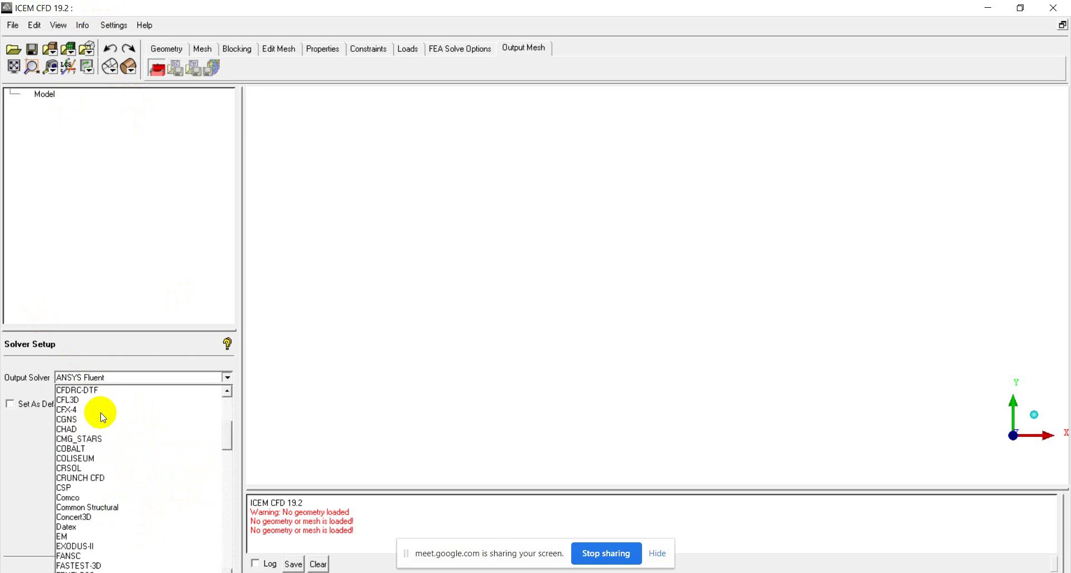
pyautogui.scroll(-10, 101, 415)
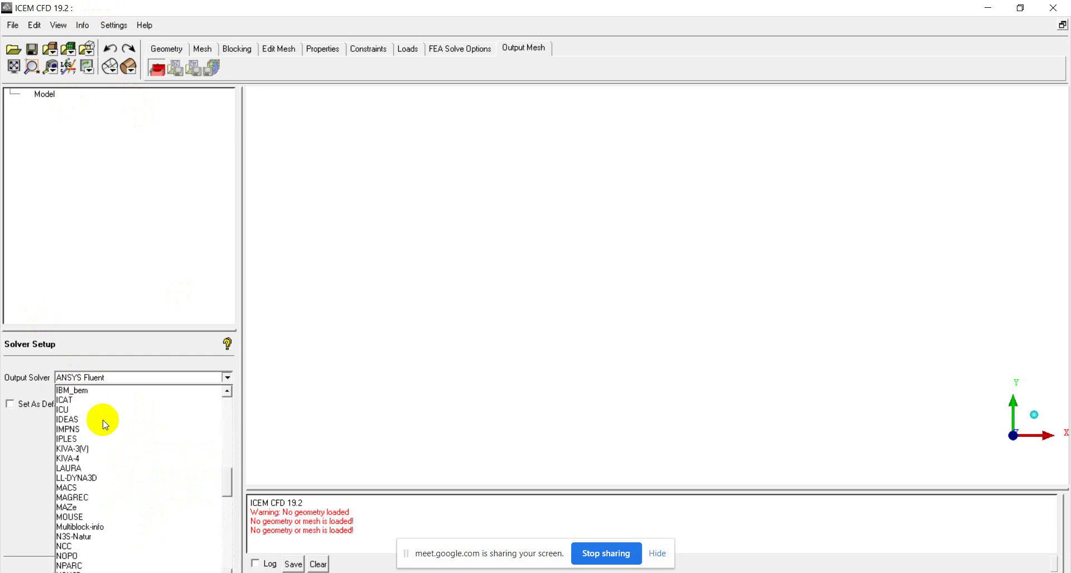
pyautogui.scroll(-5, 103, 424)
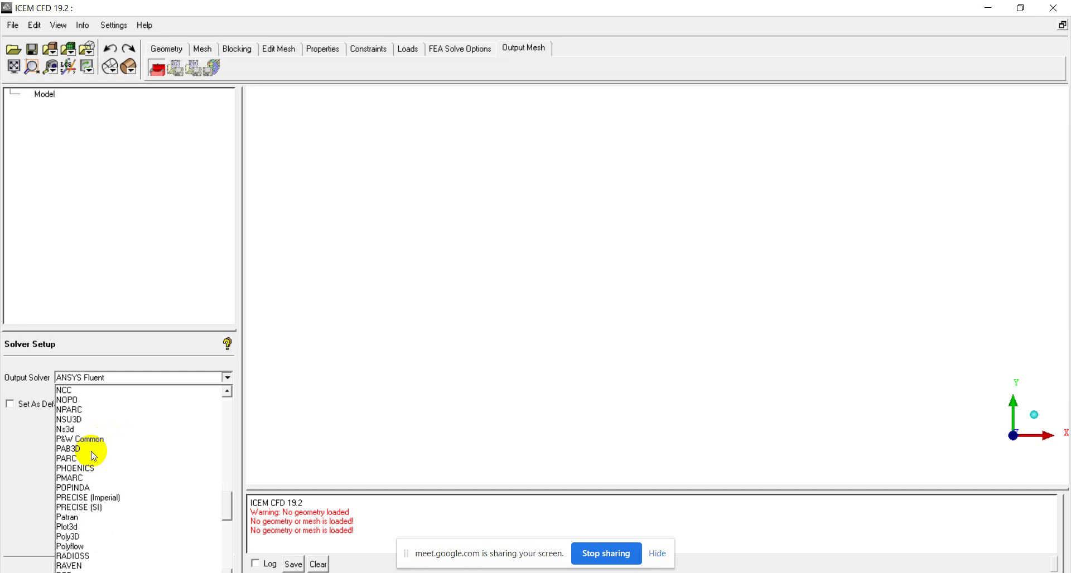
pyautogui.scroll(-1, 96, 454)
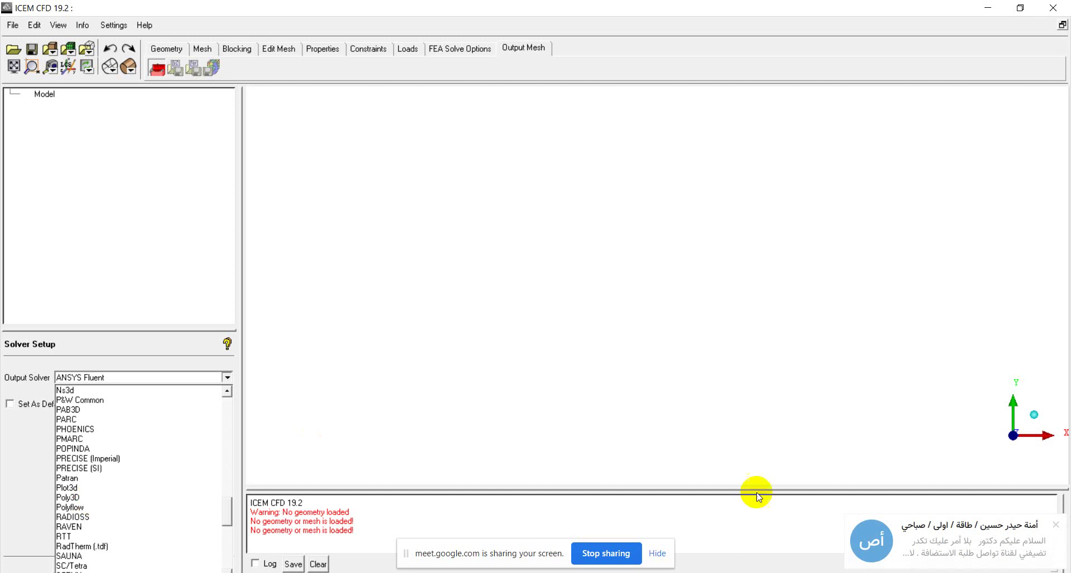
pyautogui.click(1056, 528)
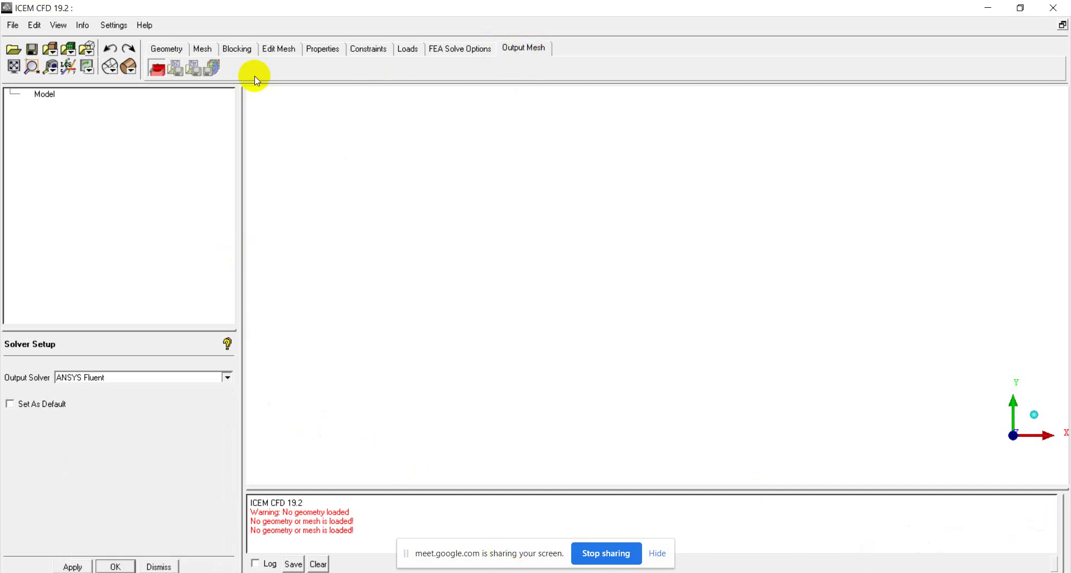
# Examine the geometry import options, including the legacy formats such as CATIA V4, Rhino 3DM and Plot3d
pyautogui.click(176, 48)
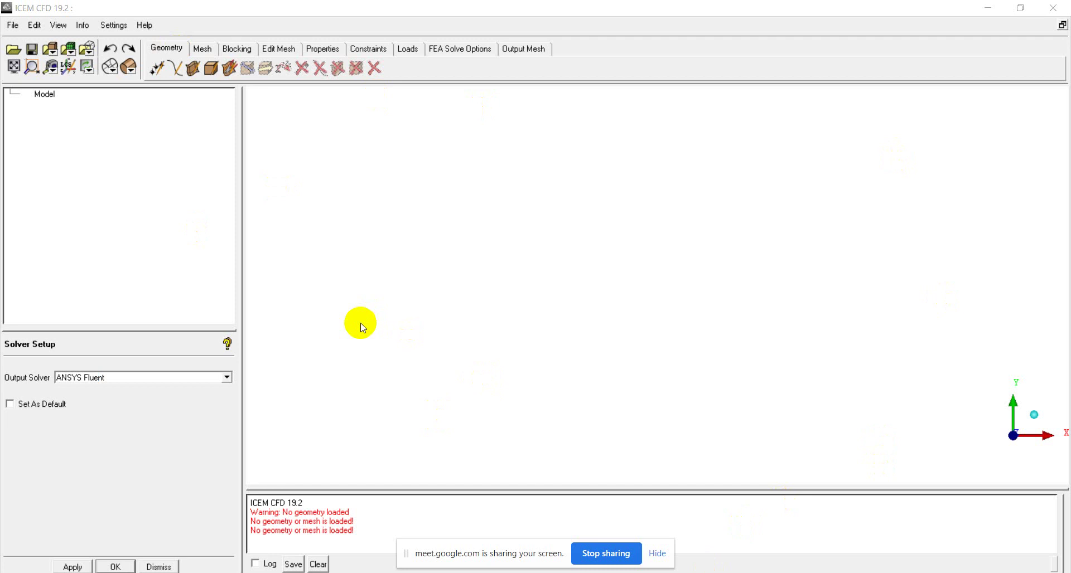
pyautogui.click(13, 26)
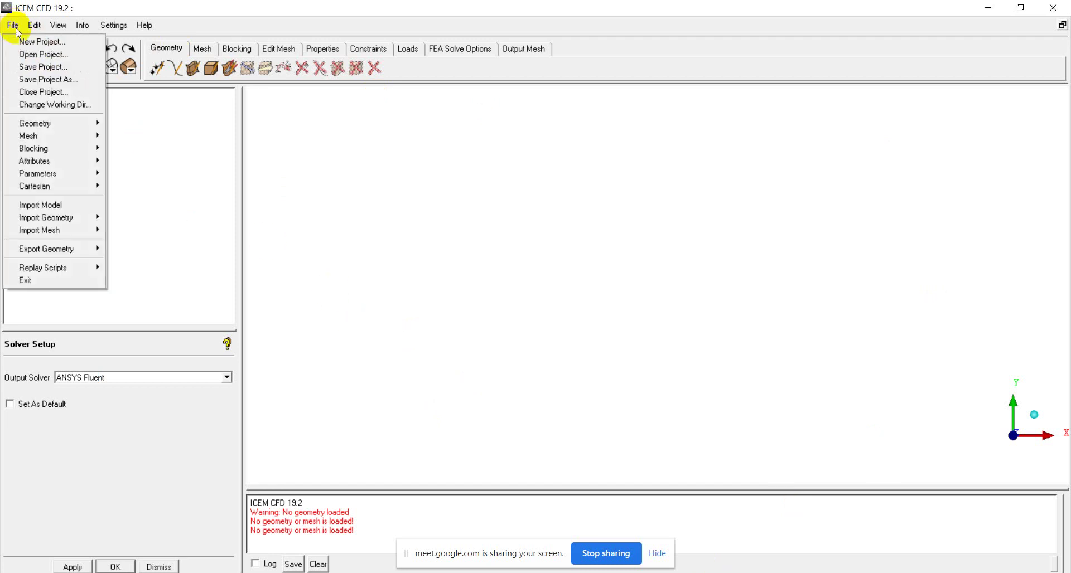
pyautogui.moveTo(86, 223)
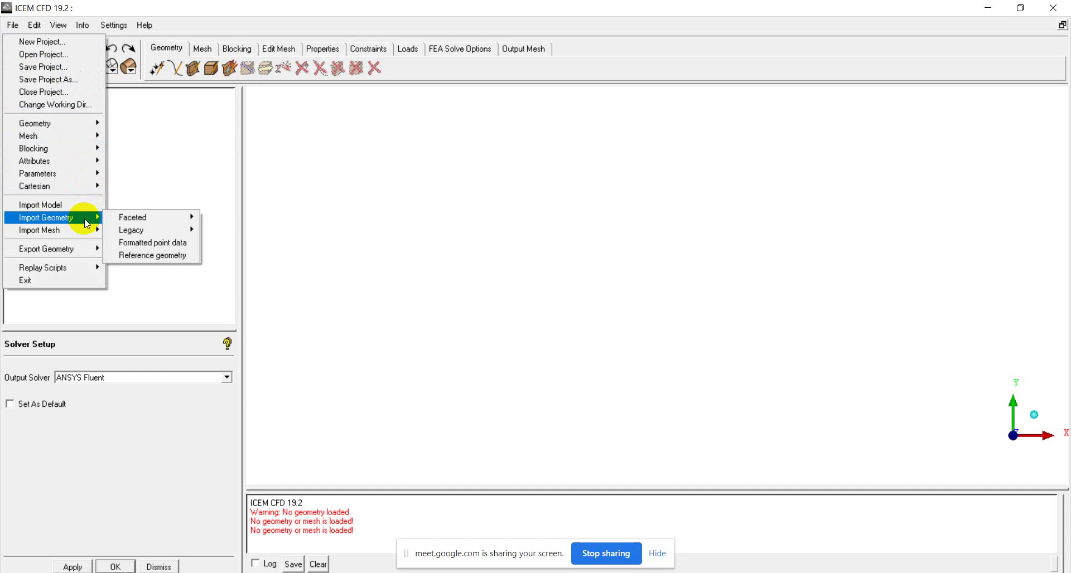
pyautogui.moveTo(122, 232)
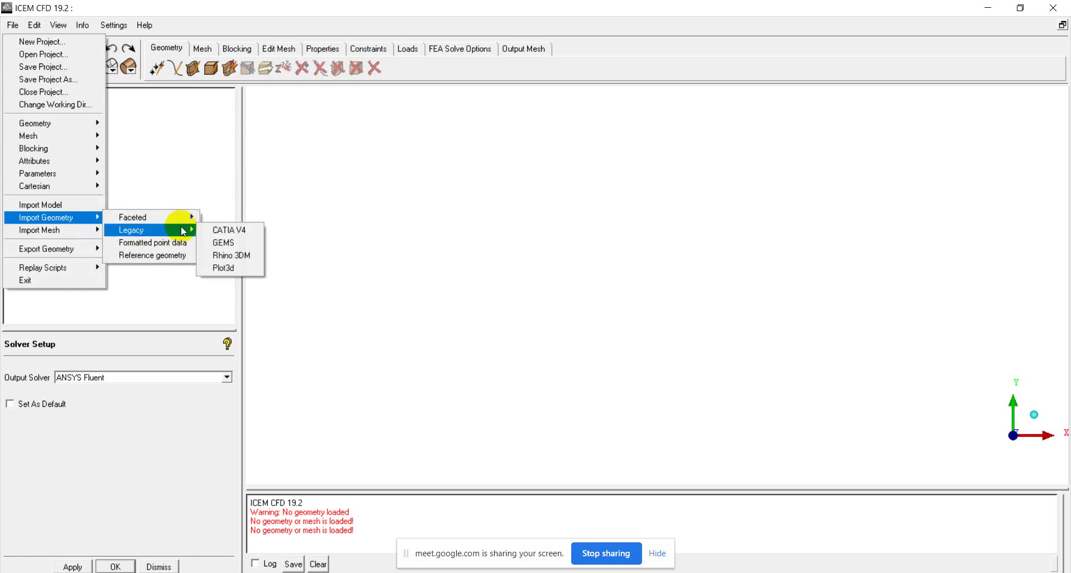
pyautogui.click(526, 346)
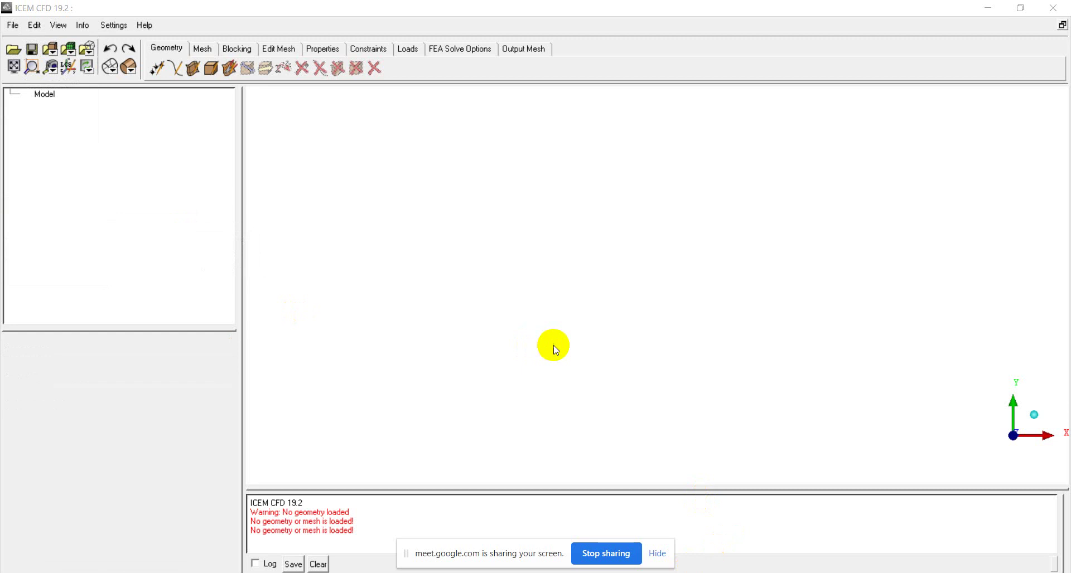
# Start a model import from the Desktop folder and limit the file type to IGES (*.iges, *.igs)
pyautogui.click(12, 24)
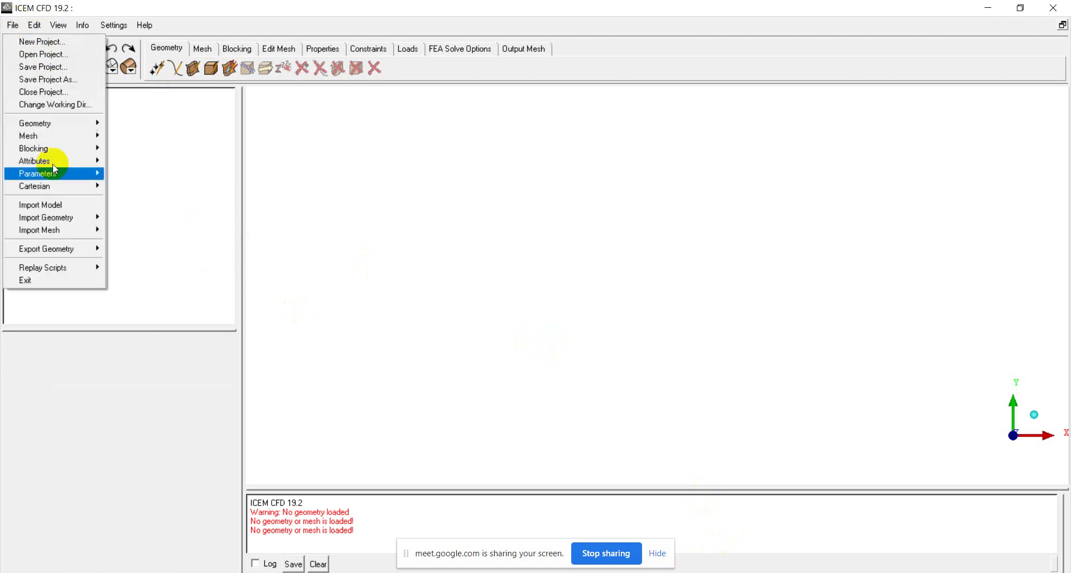
pyautogui.click(76, 206)
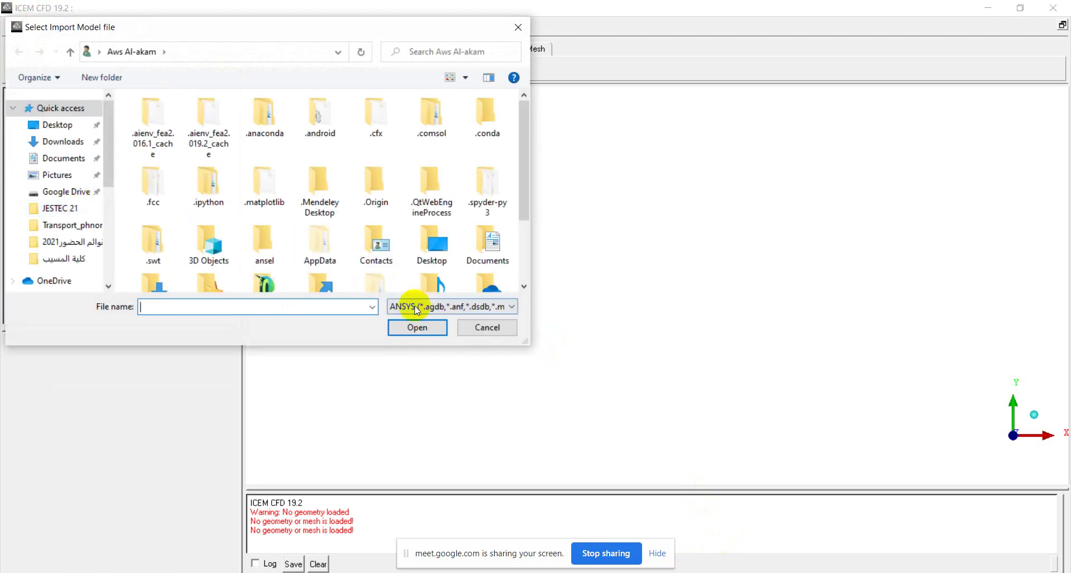
pyautogui.click(59, 131)
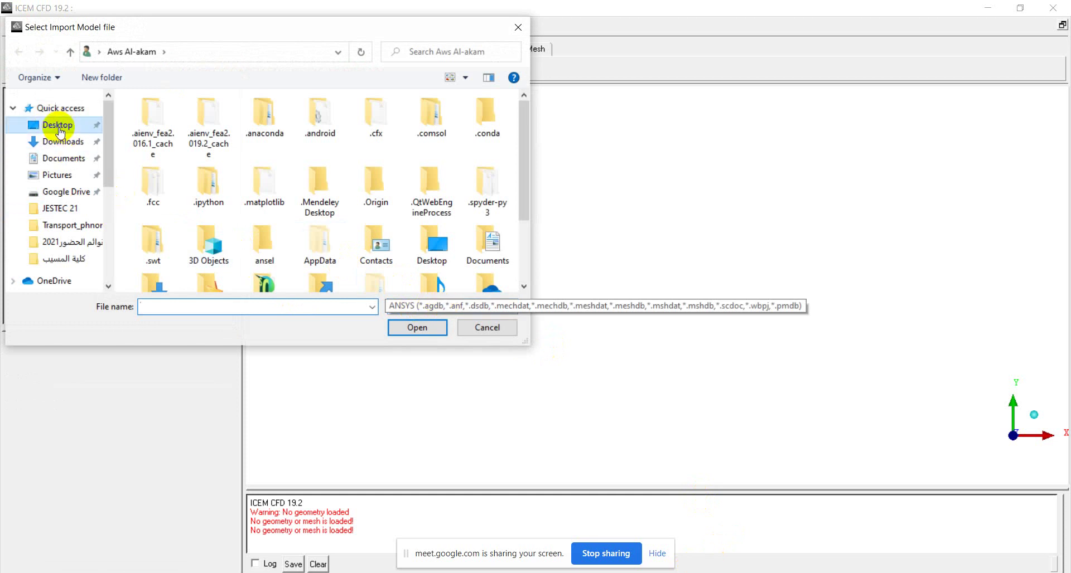
pyautogui.click(431, 307)
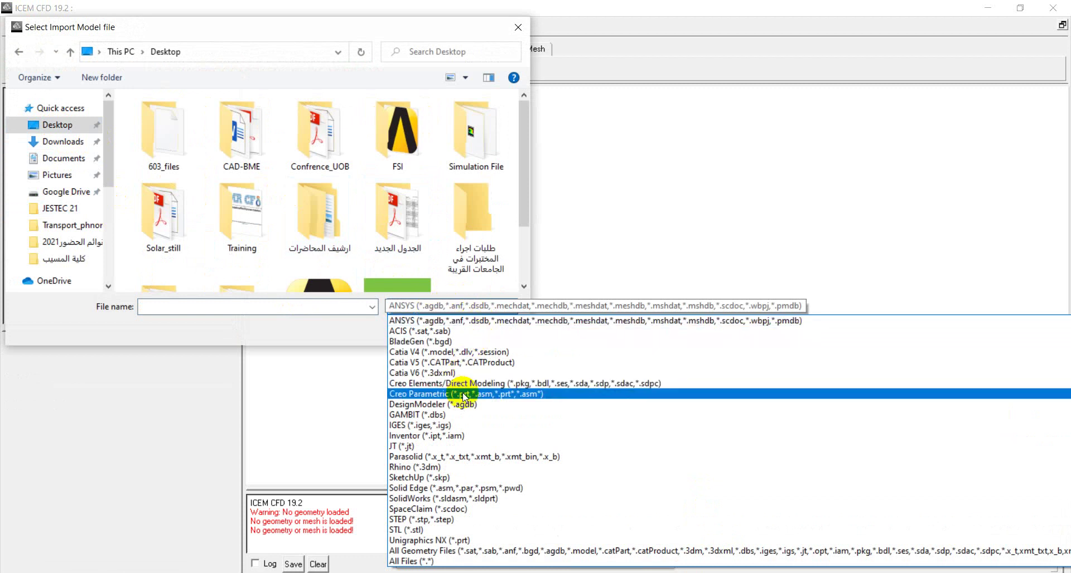
pyautogui.click(406, 426)
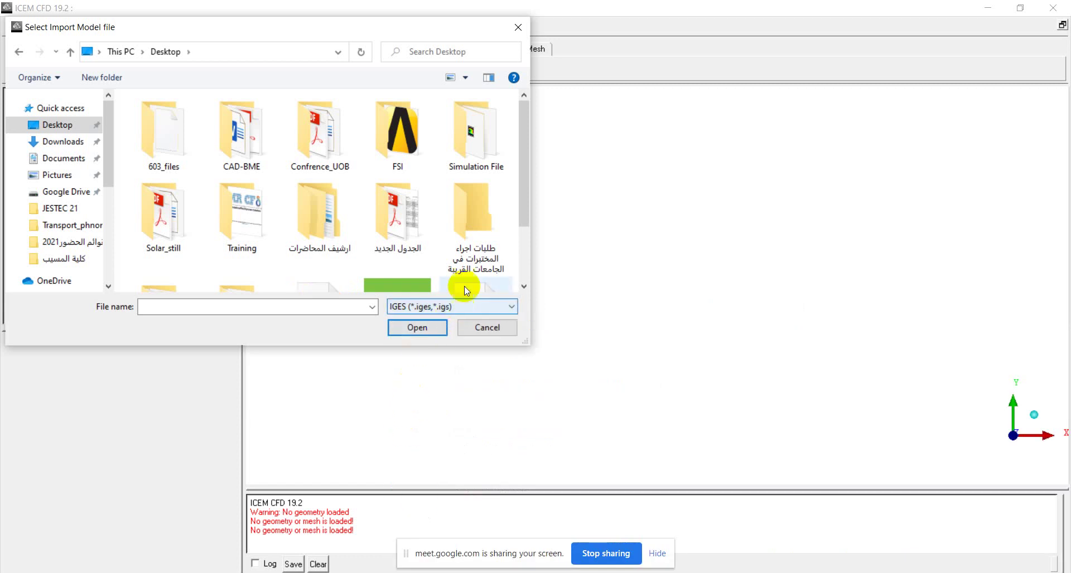
# Choose Drawing1.iges as the model file and apply the import
pyautogui.moveTo(528, 138); pyautogui.dragTo(530, 203)
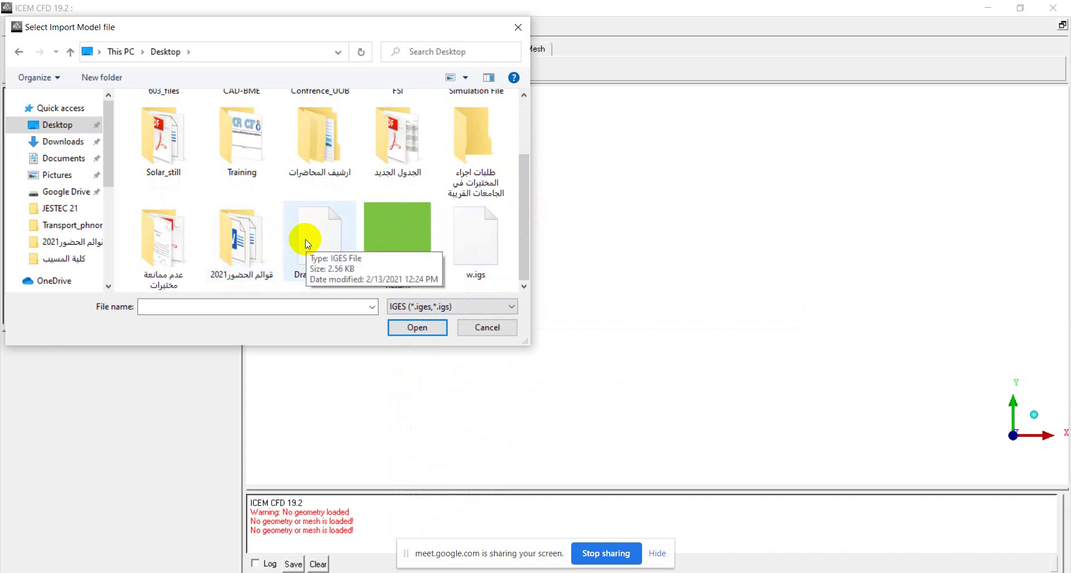
pyautogui.click(349, 258)
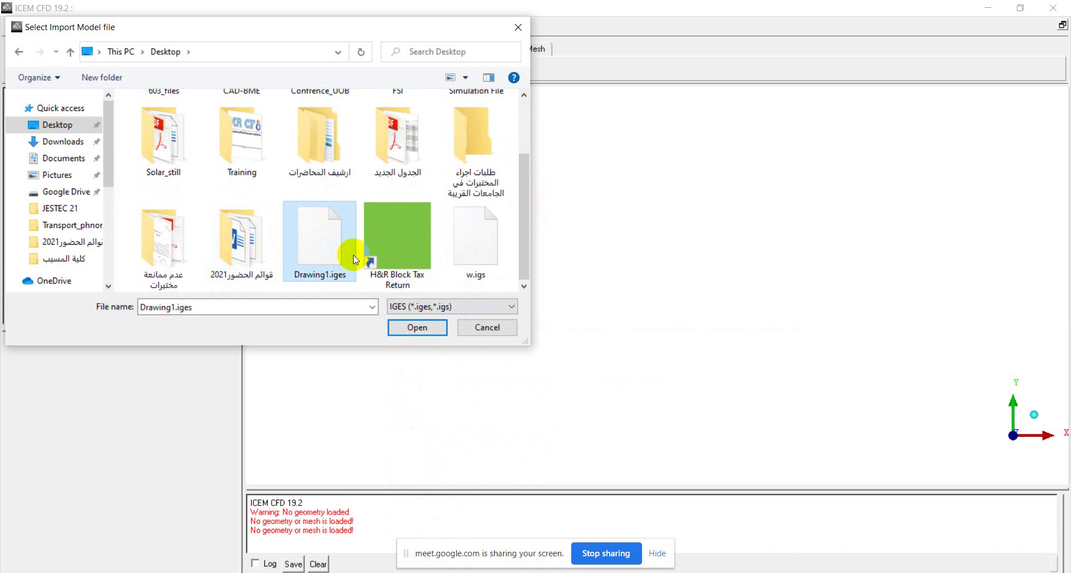
pyautogui.click(413, 328)
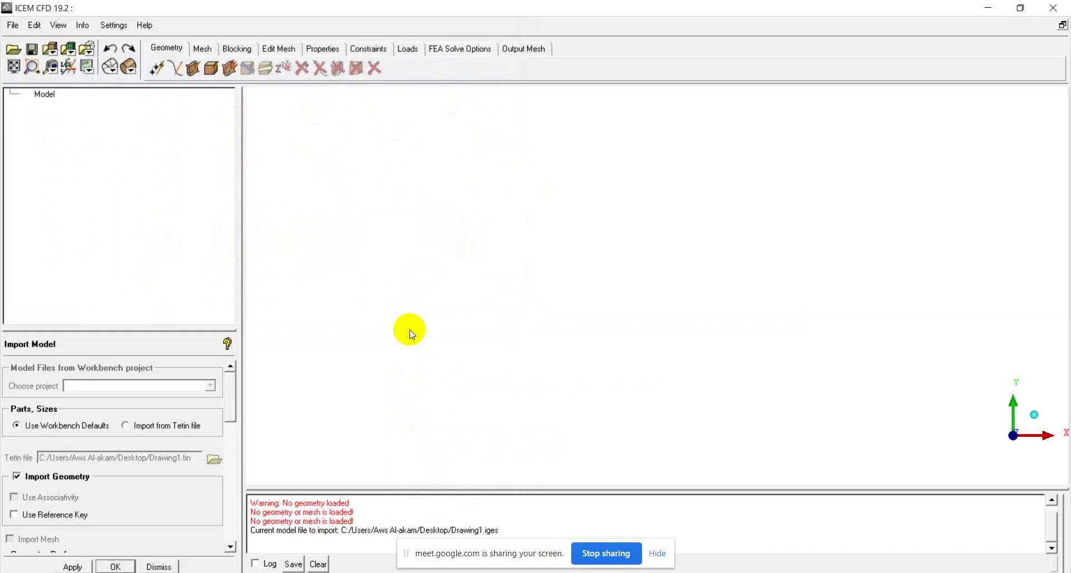
pyautogui.moveTo(230, 389); pyautogui.dragTo(227, 478)
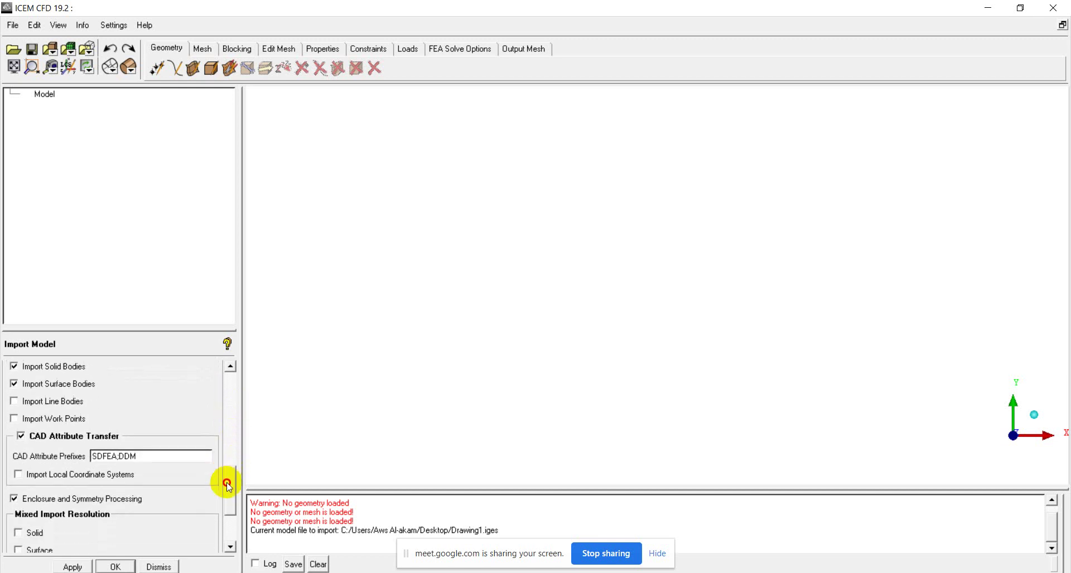
pyautogui.click(89, 565)
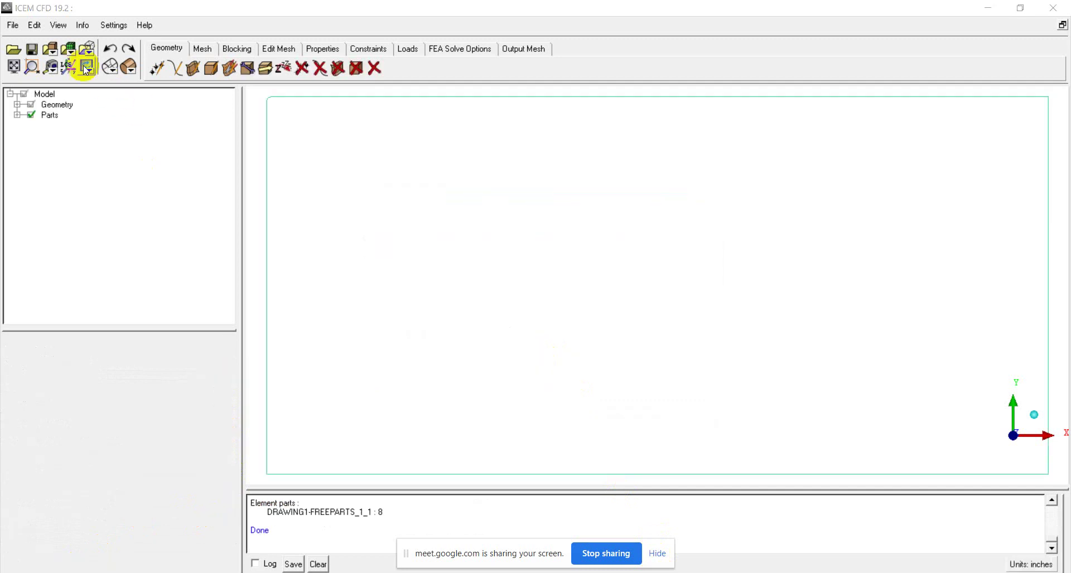
# Start another model import and choose the IGES file Drawing1.iges from the Desktop
pyautogui.click(13, 25)
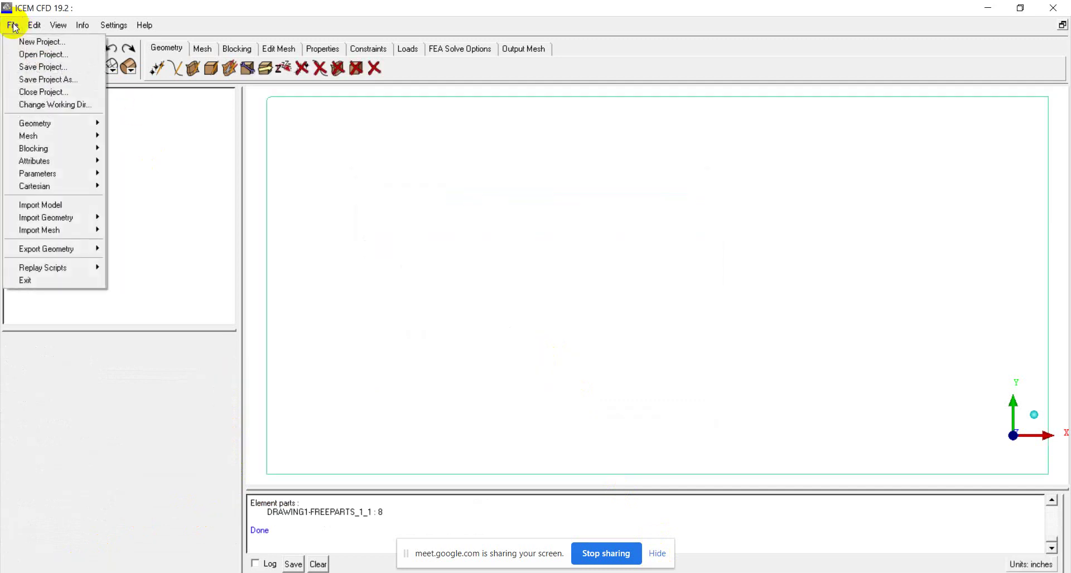
pyautogui.click(78, 205)
pyautogui.click(478, 307)
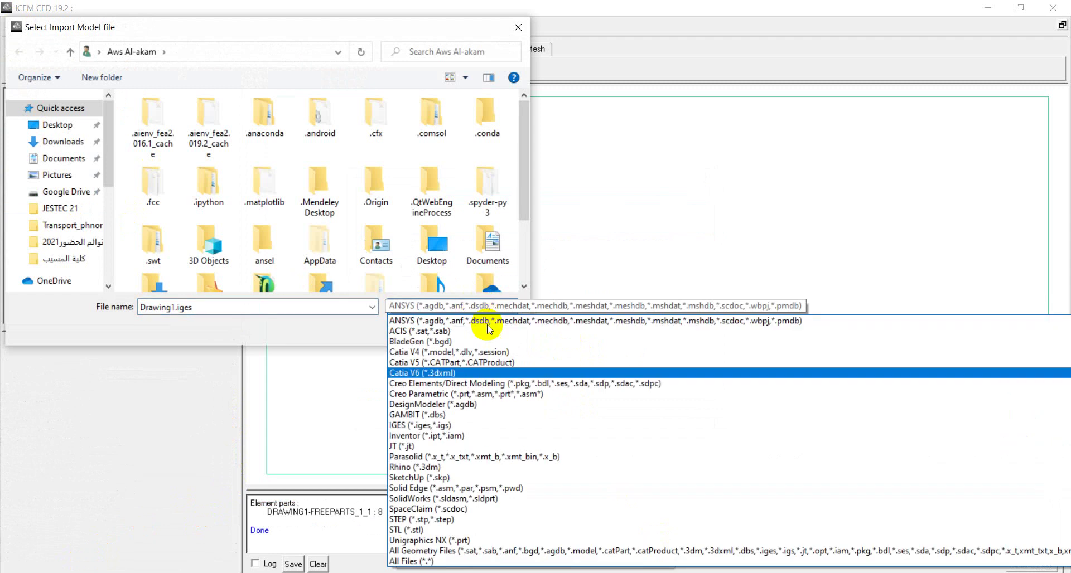
pyautogui.click(457, 426)
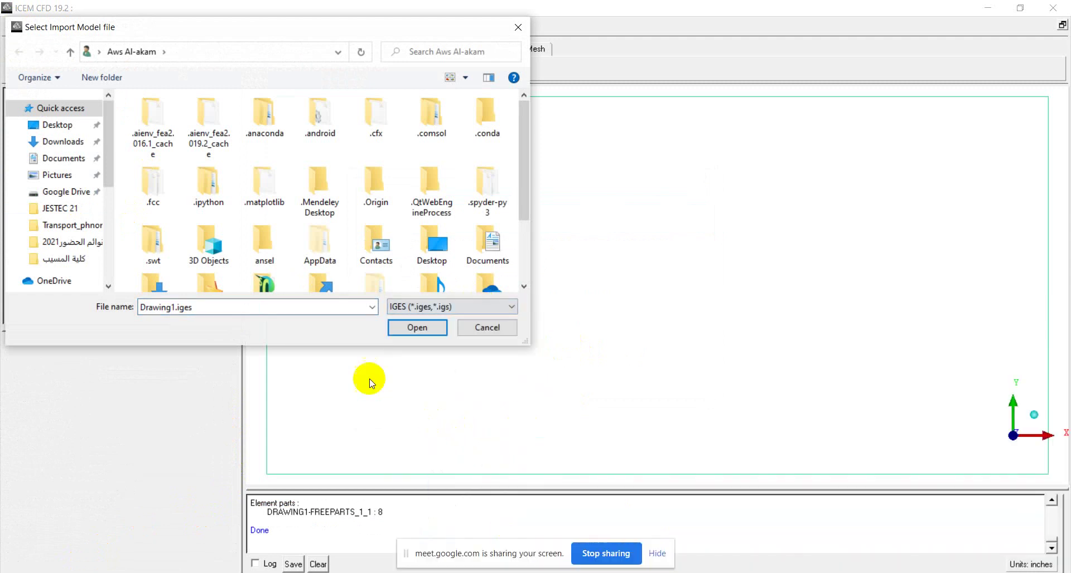
pyautogui.click(63, 127)
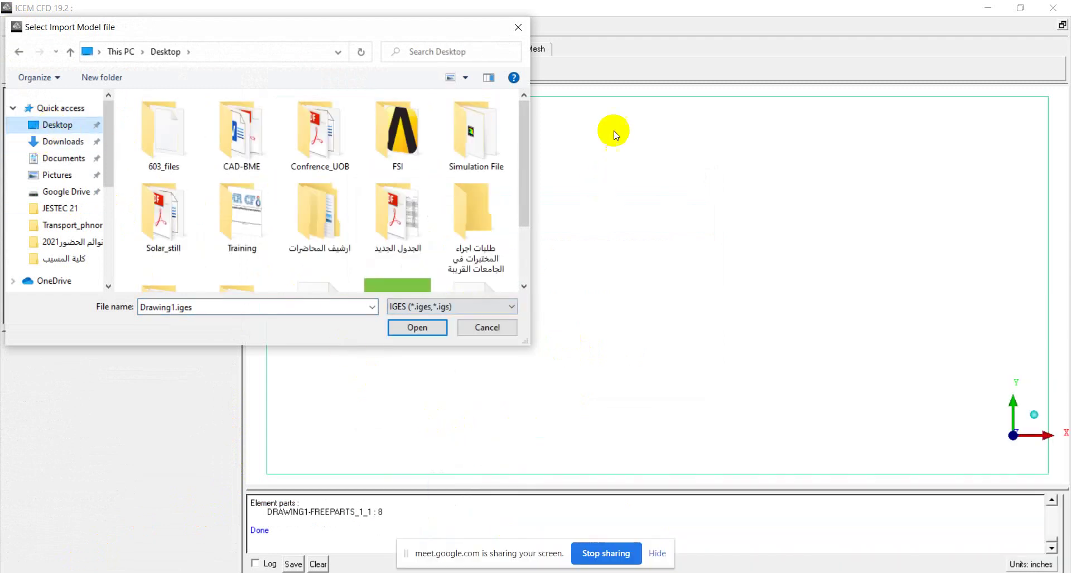
pyautogui.moveTo(528, 112); pyautogui.dragTo(526, 162)
pyautogui.click(325, 246)
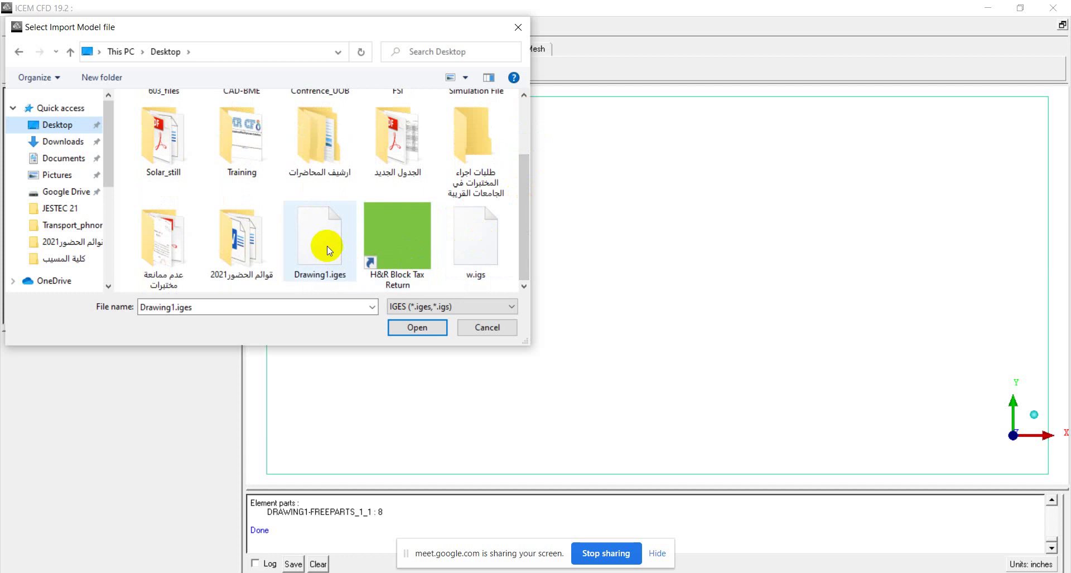
pyautogui.click(410, 326)
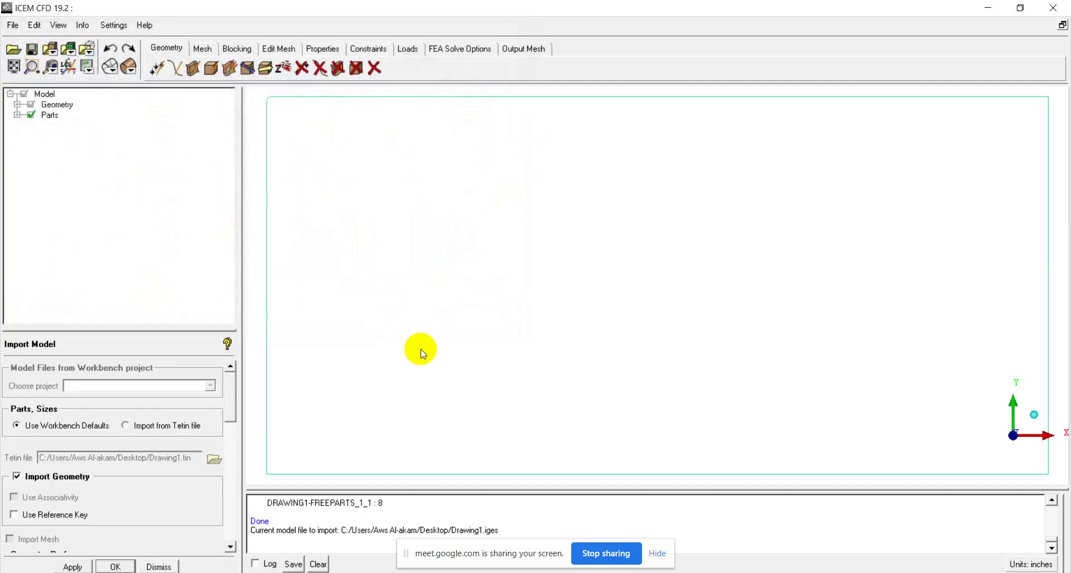
# Review the import settings, apply the import with the Default unit and replace the existing geometry
pyautogui.scroll(-2, 228, 391)
pyautogui.moveTo(228, 390); pyautogui.dragTo(230, 447)
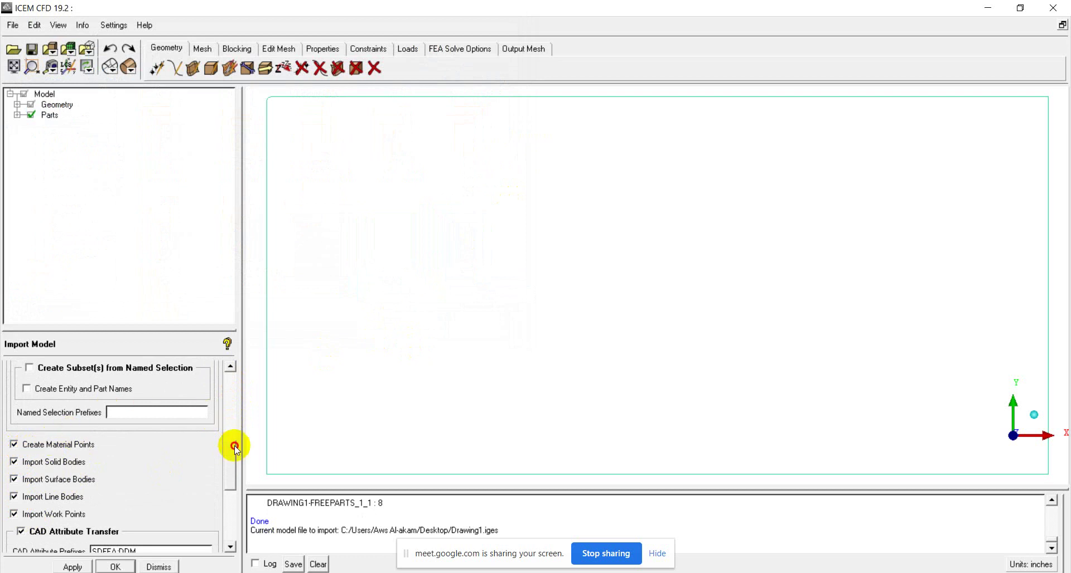
pyautogui.moveTo(234, 446); pyautogui.dragTo(220, 514)
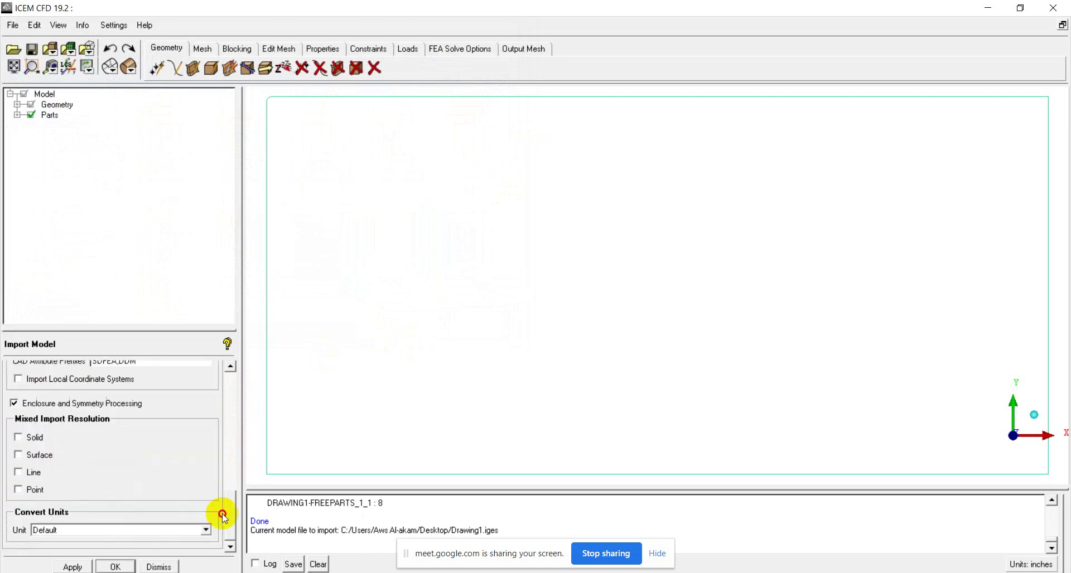
pyautogui.click(72, 567)
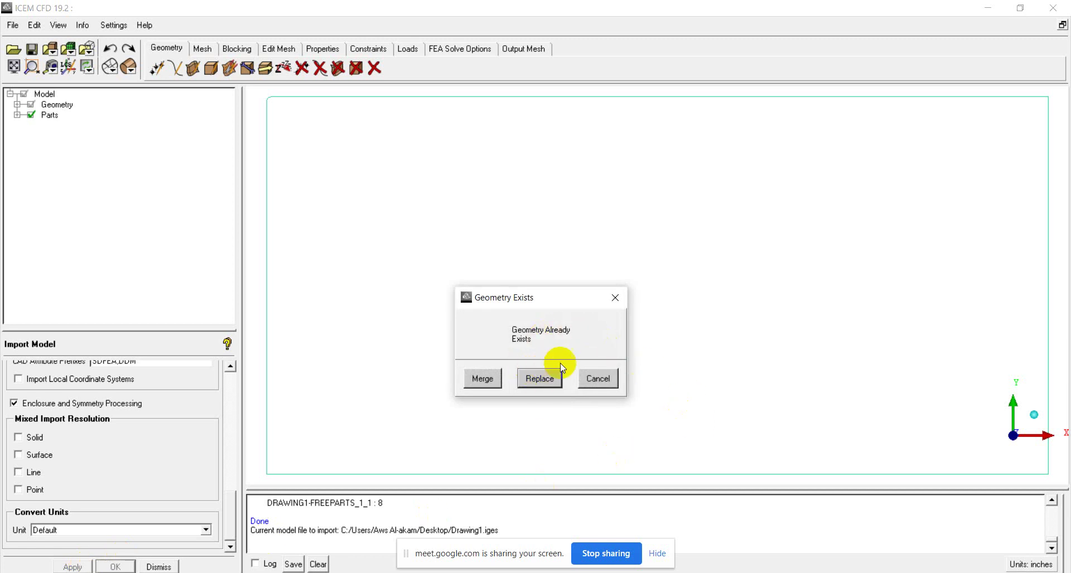
pyautogui.click(544, 379)
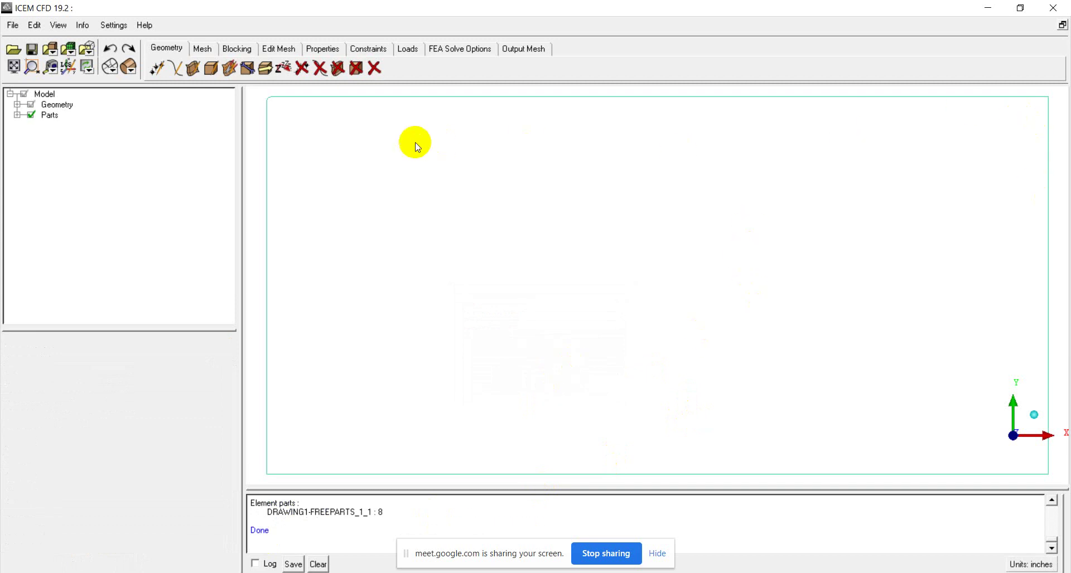
# Examine the imported rectangular outline at different magnifications
pyautogui.scroll(2, 443, 193)
pyautogui.scroll(-3, 443, 193)
pyautogui.scroll(1, 443, 193)
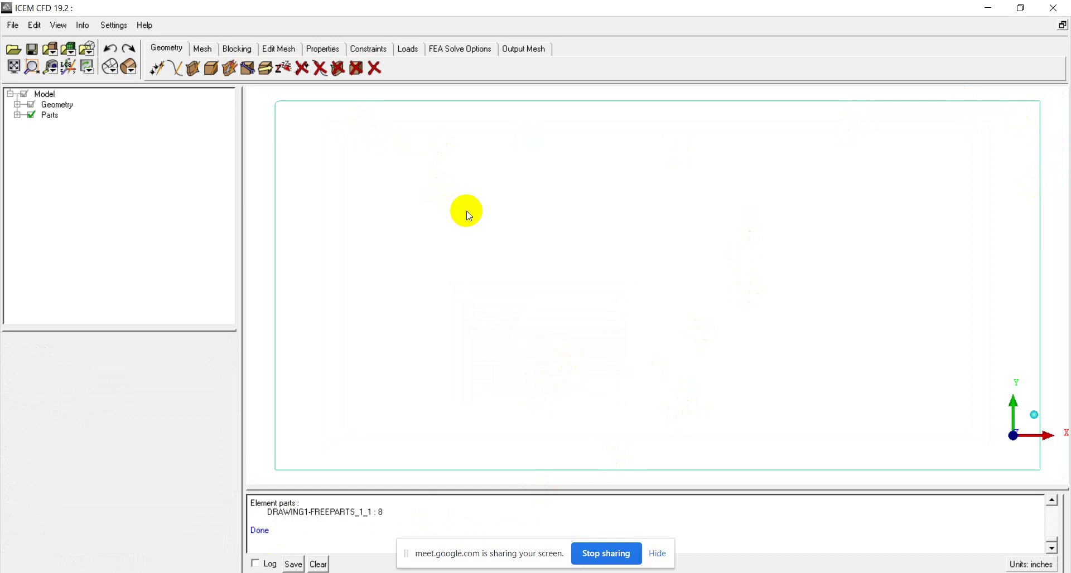
pyautogui.scroll(-4, 457, 210)
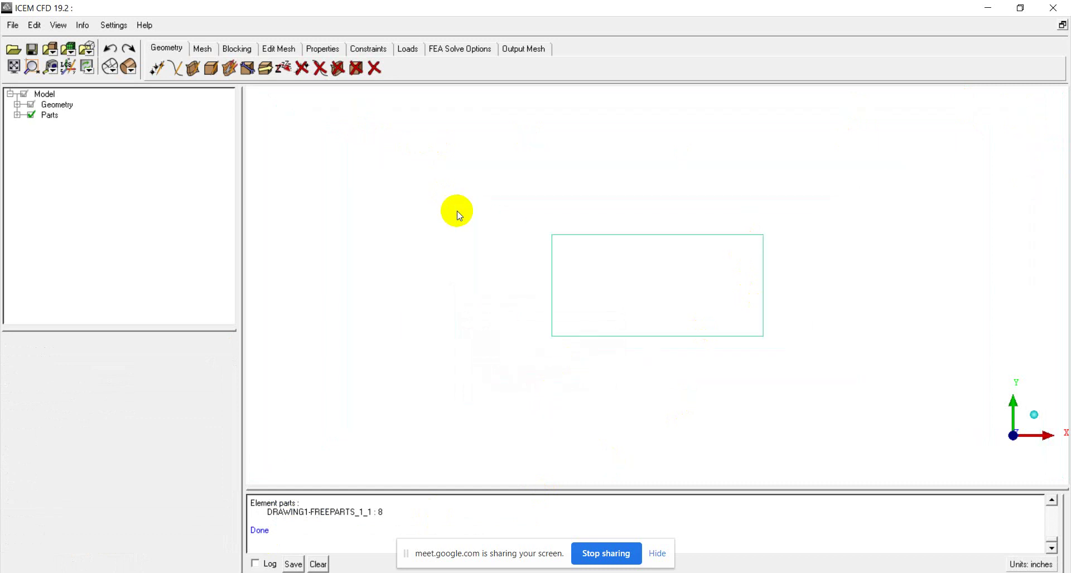
pyautogui.scroll(-1, 457, 210)
pyautogui.scroll(4, 457, 246)
pyautogui.scroll(-3, 458, 246)
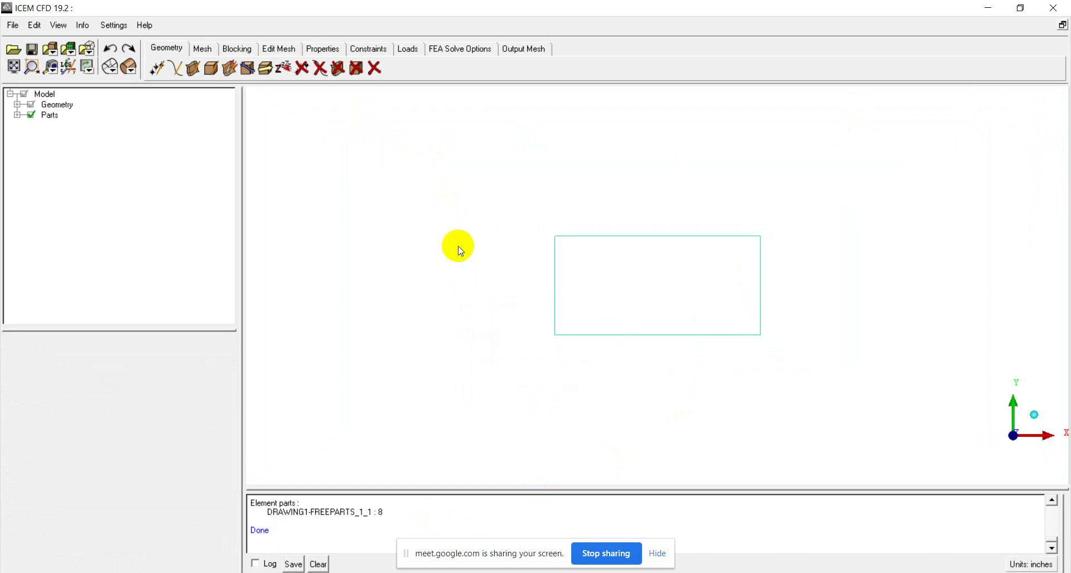
pyautogui.scroll(5, 458, 246)
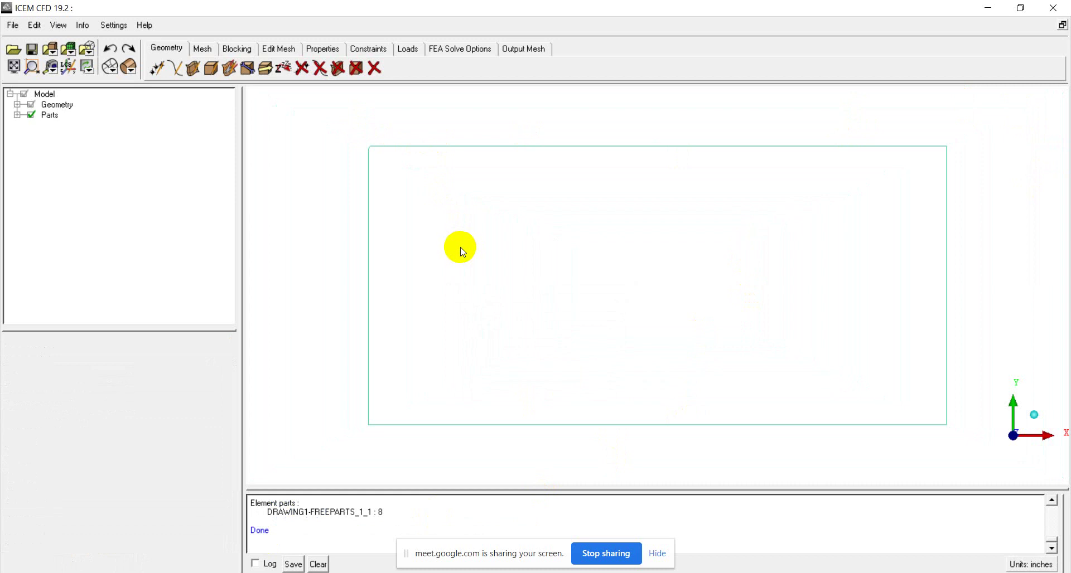
pyautogui.scroll(1, 460, 250)
pyautogui.scroll(-3, 460, 252)
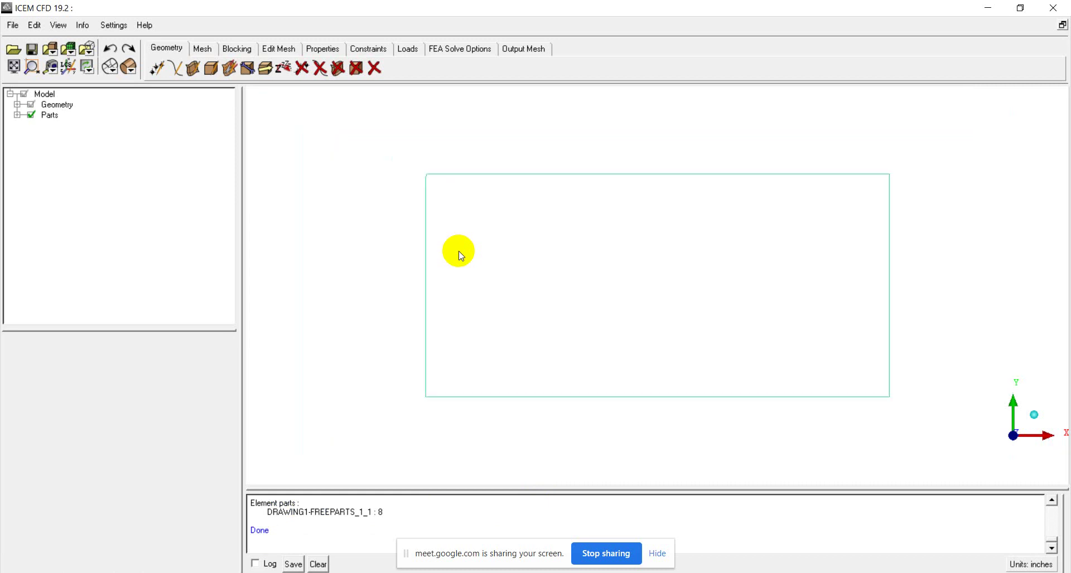
pyautogui.scroll(-4, 461, 256)
pyautogui.scroll(1, 459, 254)
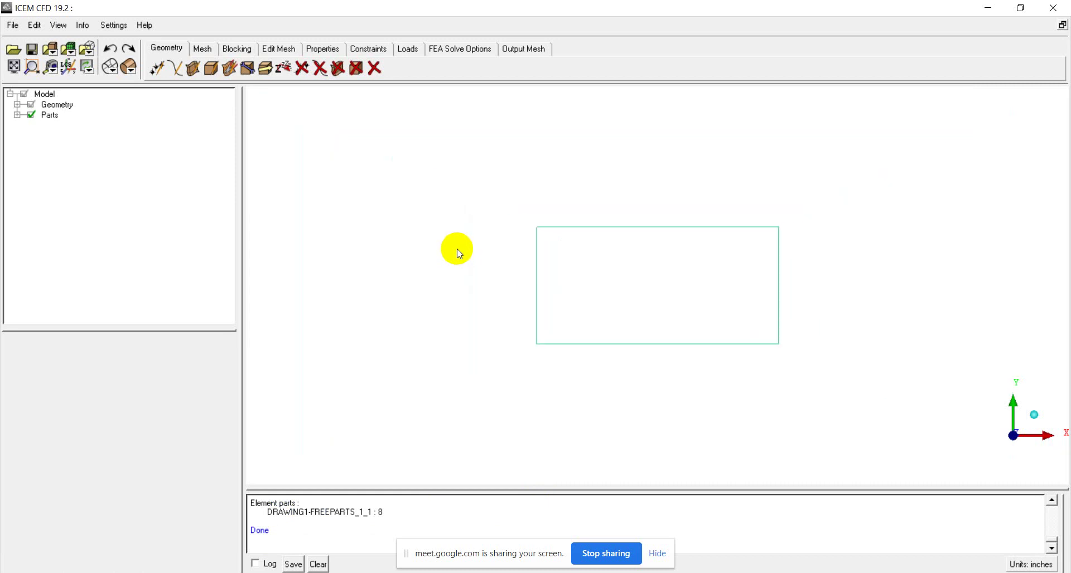
pyautogui.scroll(2, 497, 258)
pyautogui.scroll(2, 525, 232)
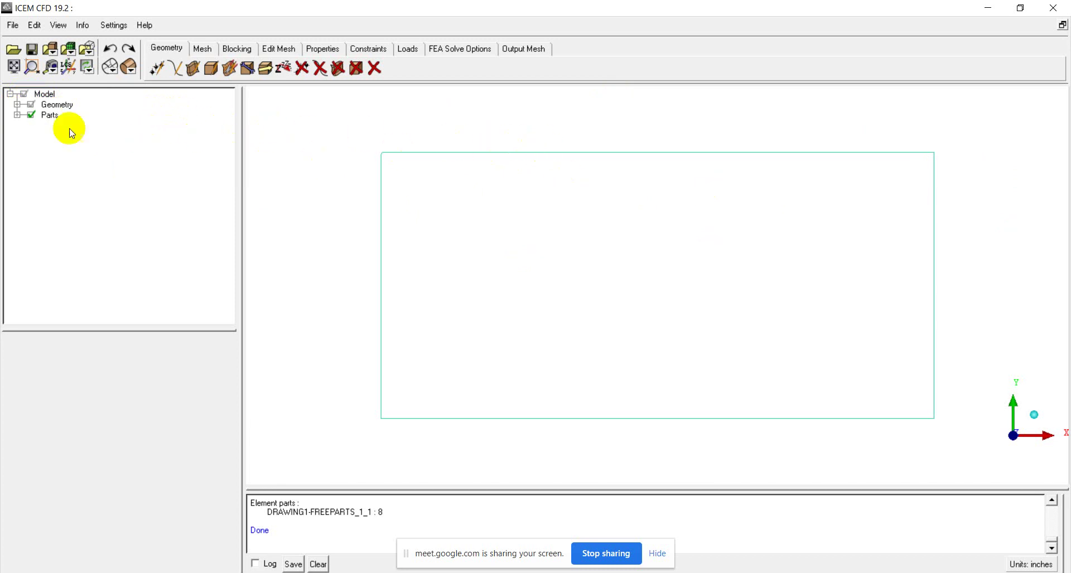
# Expand the model's geometry categories and show the points along with the curves
pyautogui.click(18, 105)
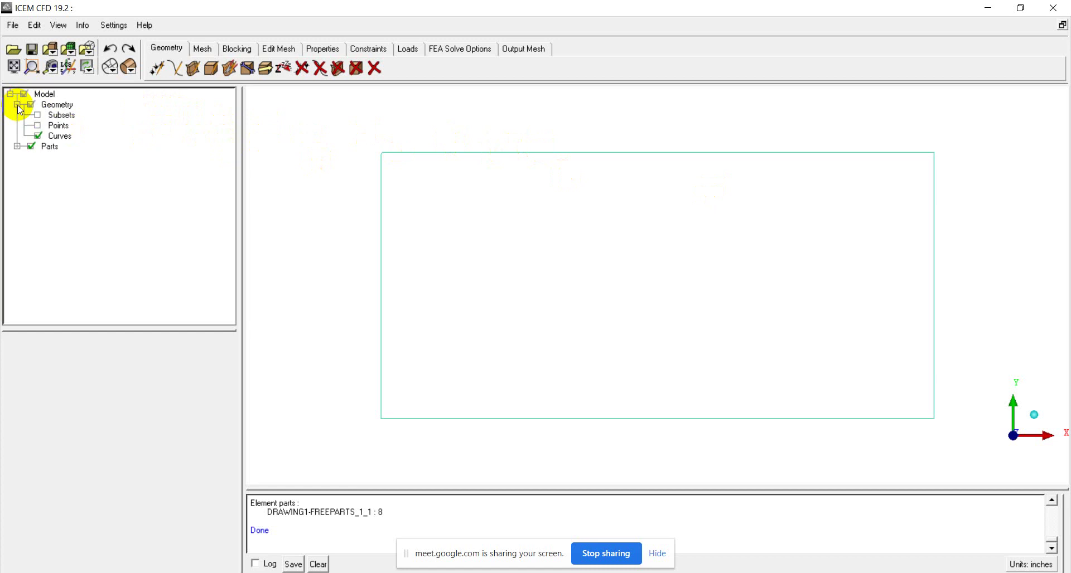
pyautogui.click(17, 105)
pyautogui.click(17, 105)
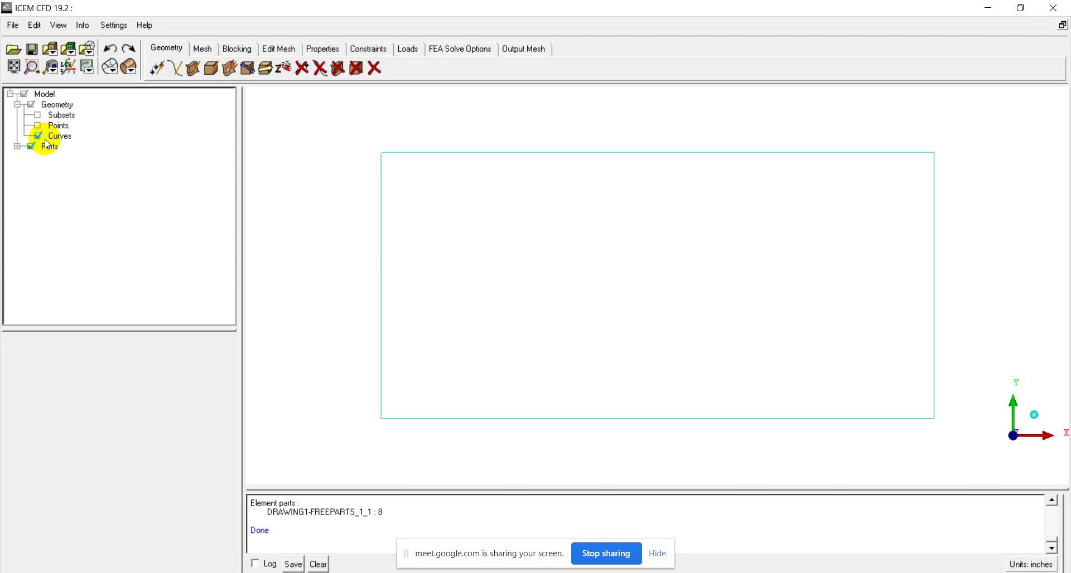
pyautogui.click(39, 126)
pyautogui.scroll(-1, 371, 155)
pyautogui.scroll(2, 375, 160)
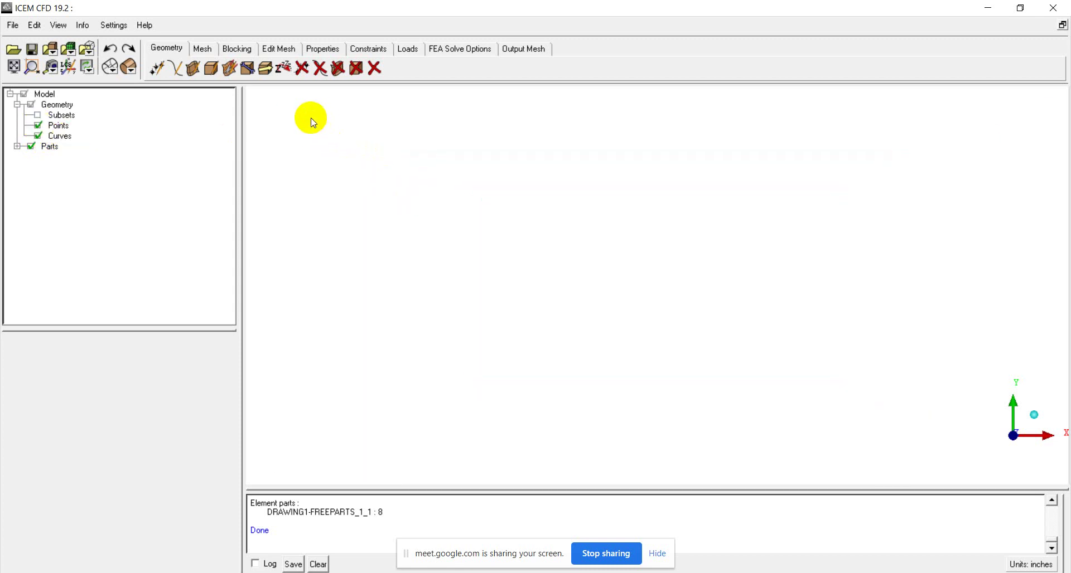
# Examine the imported rectangle's corner points at different magnifications, closing in on its upper-left rounded corner
pyautogui.scroll(-1, 357, 151)
pyautogui.scroll(-1, 380, 168)
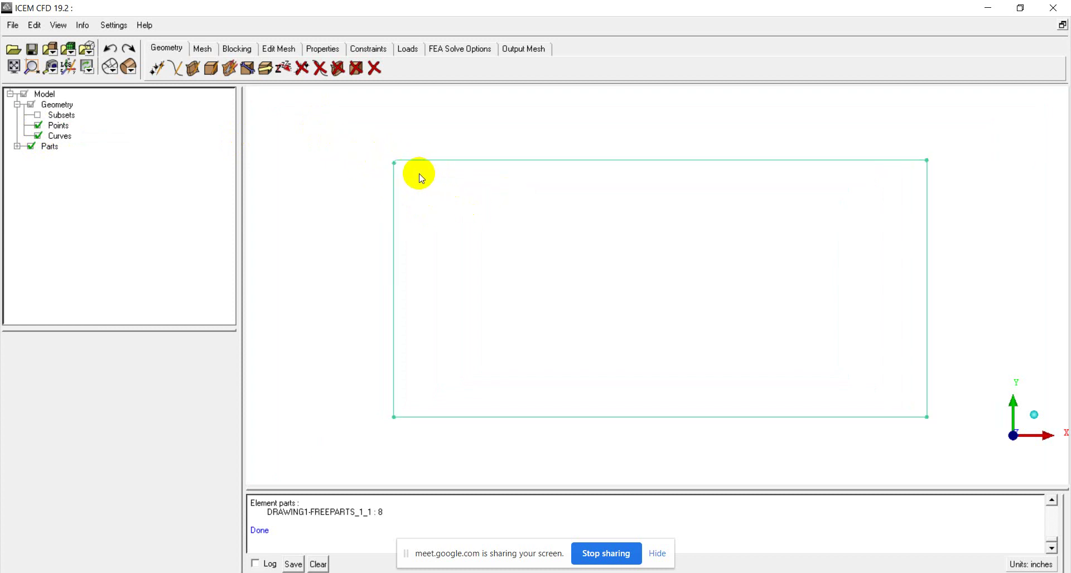
pyautogui.scroll(-3, 421, 177)
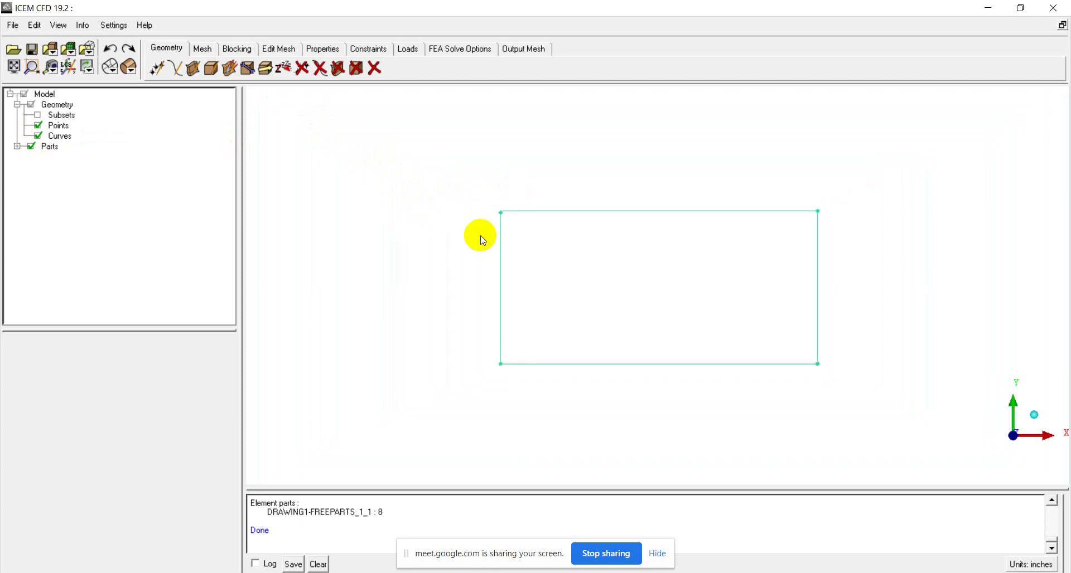
pyautogui.scroll(2, 483, 240)
pyautogui.scroll(-2, 480, 234)
pyautogui.scroll(2, 479, 233)
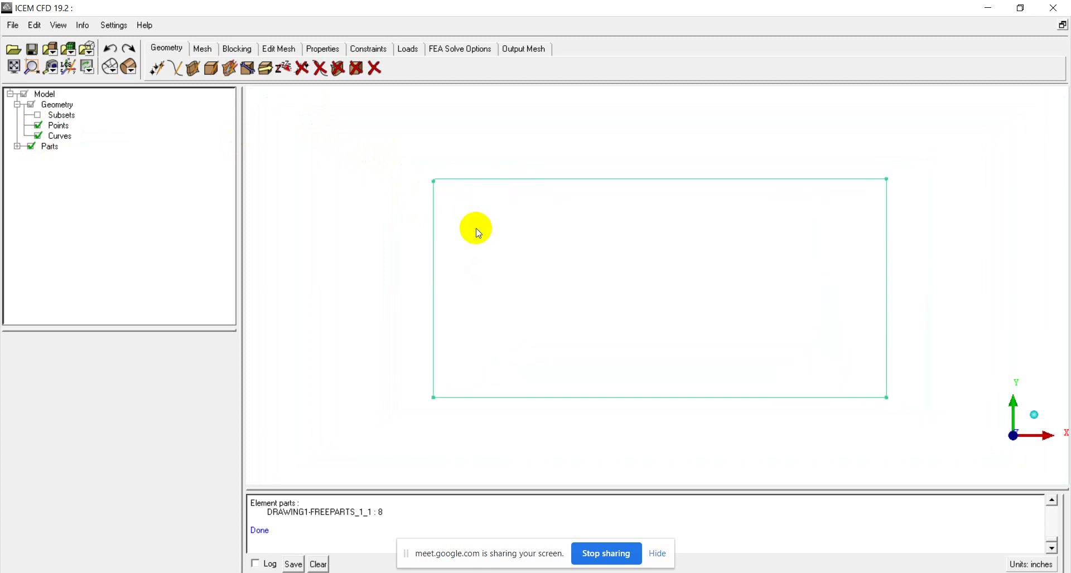
pyautogui.scroll(1, 478, 230)
pyautogui.moveTo(370, 155); pyautogui.dragTo(502, 232, button='middle')
pyautogui.scroll(2, 411, 182)
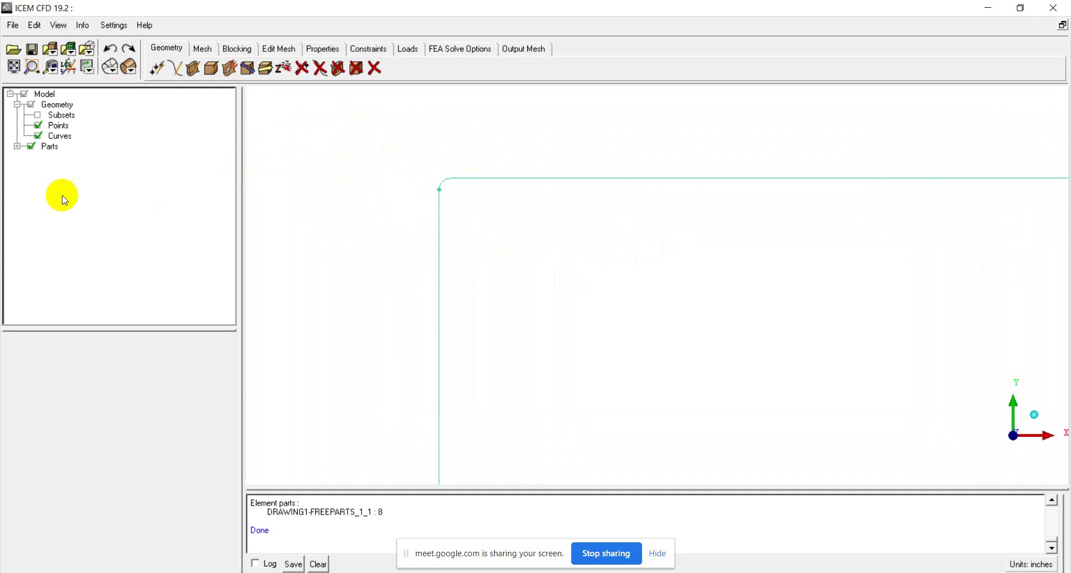
# Expand the model's parts list to show the part that came with the imported drawing
pyautogui.click(17, 147)
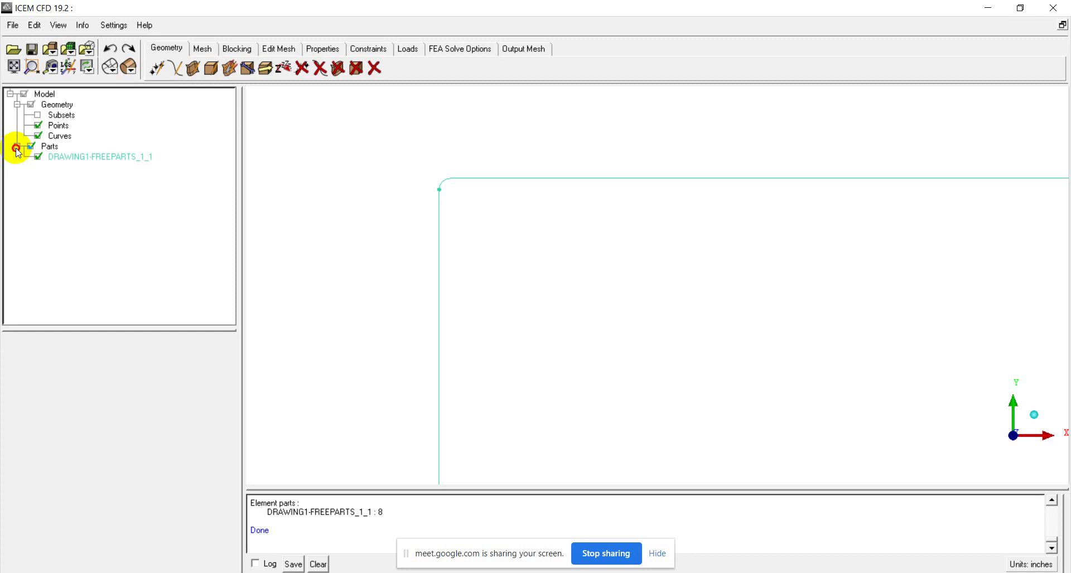
pyautogui.click(101, 164)
pyautogui.click(107, 166)
pyautogui.click(58, 162)
pyautogui.click(65, 160)
pyautogui.click(123, 164)
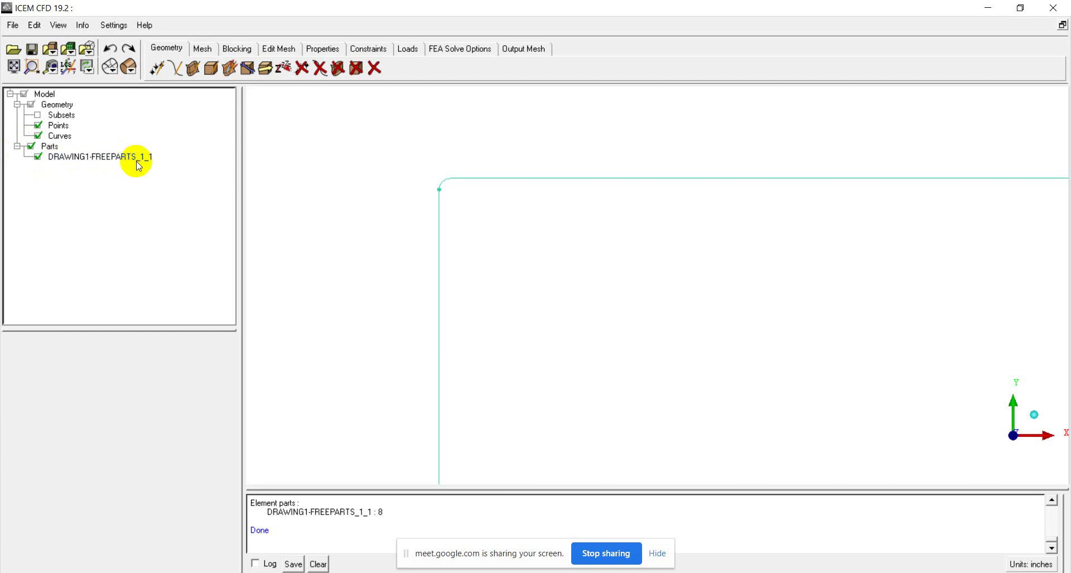
pyautogui.click(128, 163)
pyautogui.click(106, 159)
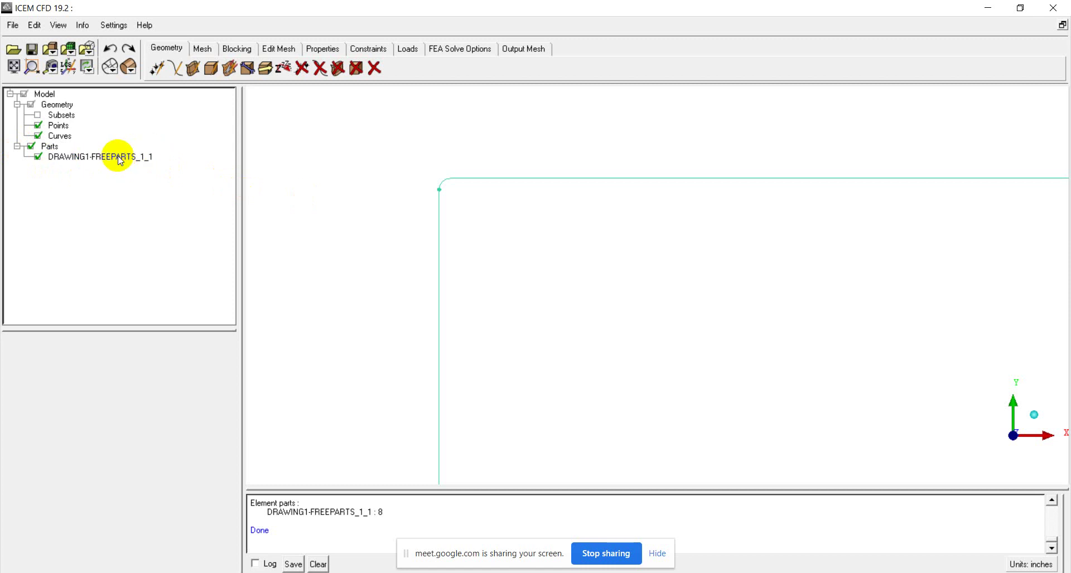
pyautogui.click(121, 161)
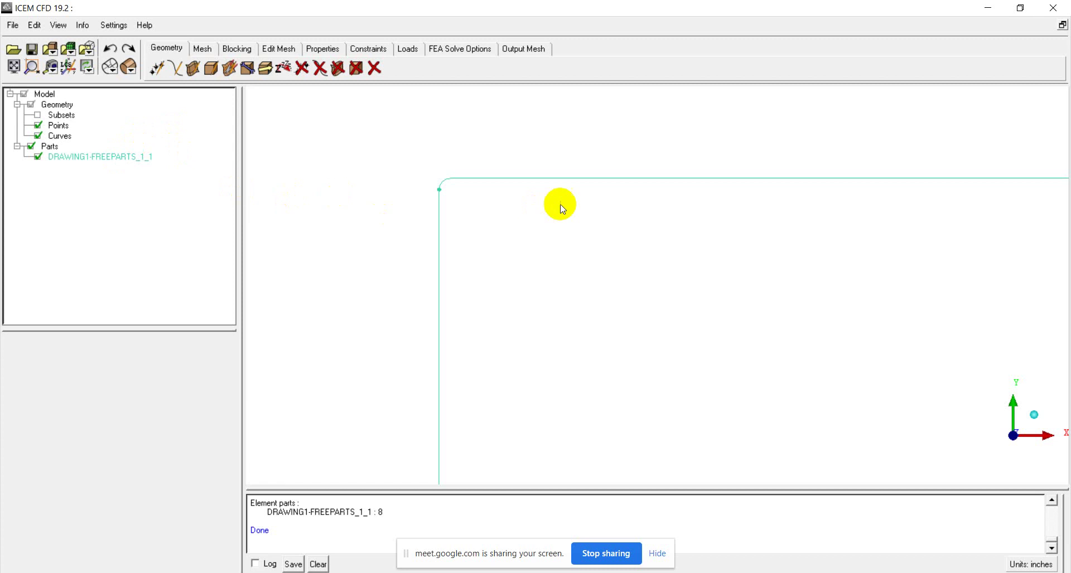
# Hide the DRAWING1-FREEPARTS_1_1 part and show it again to check which geometry it contains
pyautogui.scroll(-3, 491, 212)
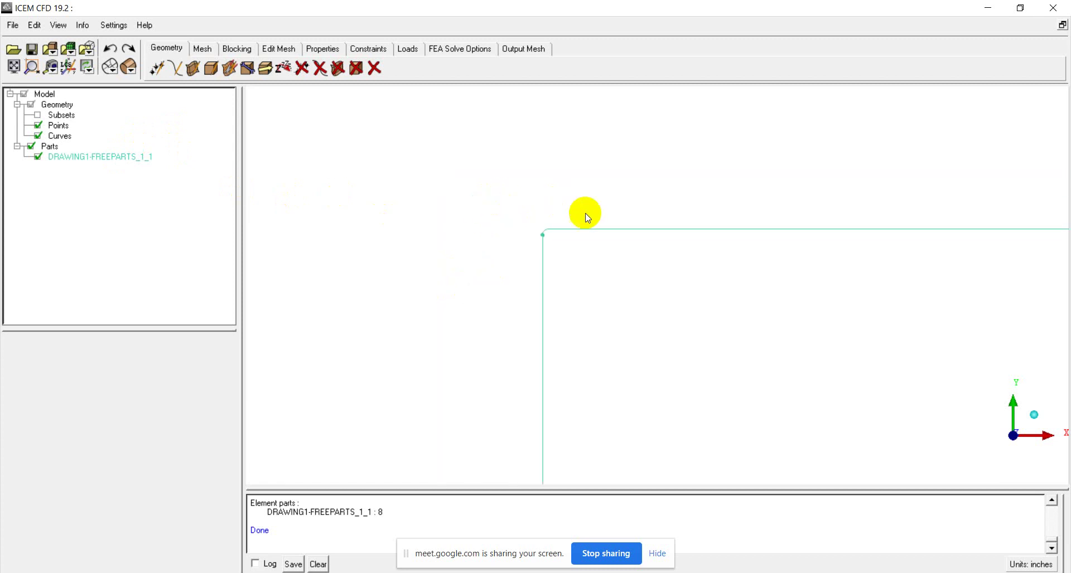
pyautogui.scroll(6, 383, 175)
pyautogui.scroll(-5, 383, 176)
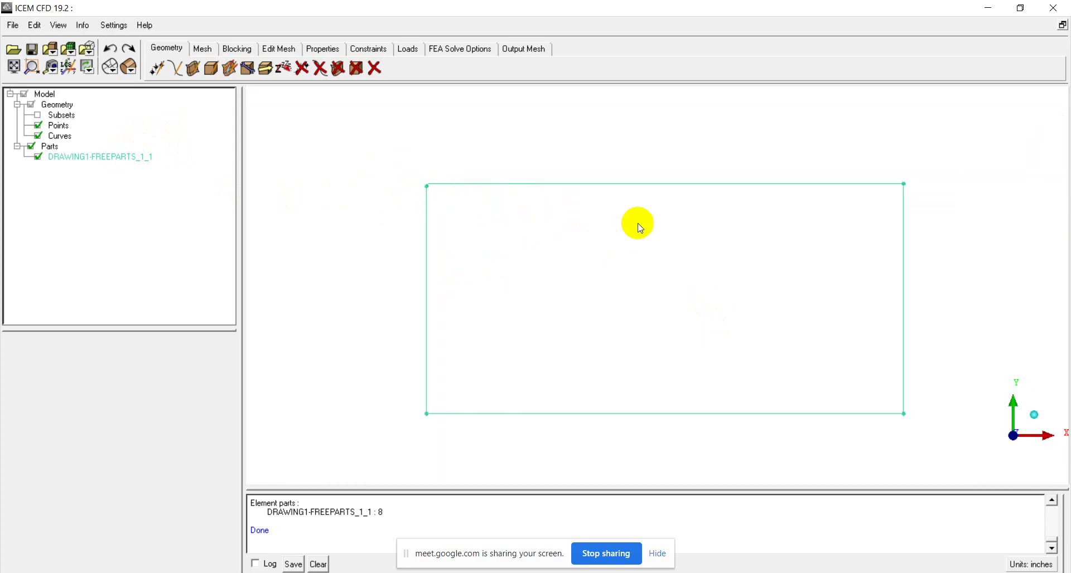
pyautogui.scroll(2, 655, 232)
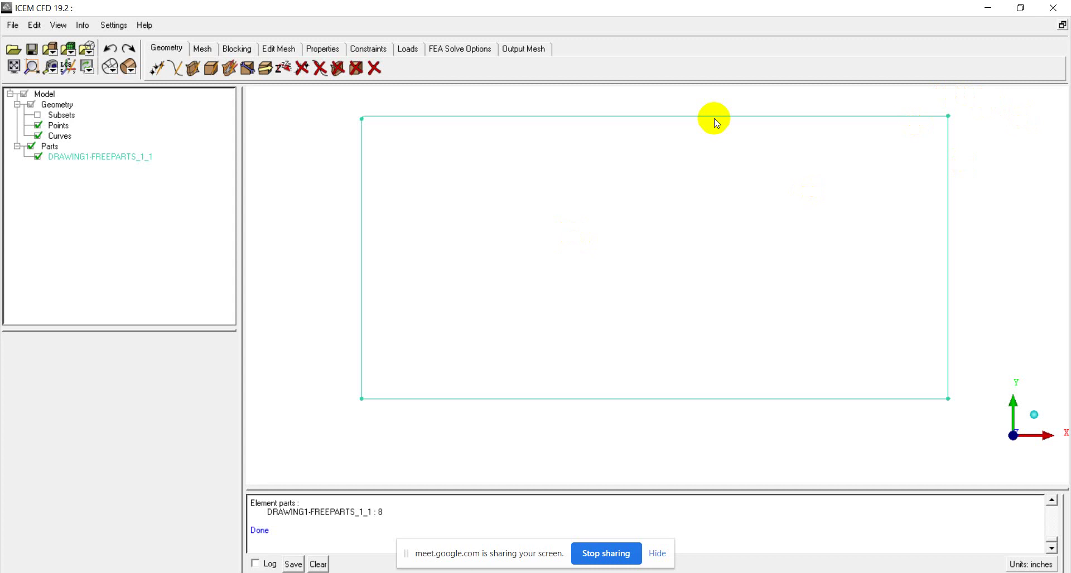
pyautogui.click(38, 157)
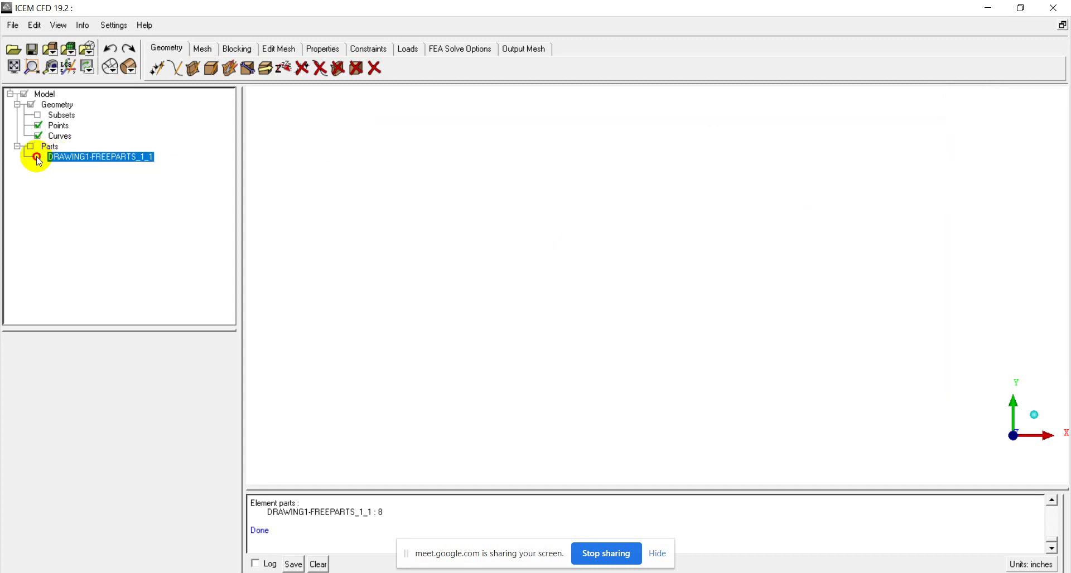
pyautogui.click(38, 157)
pyautogui.click(37, 158)
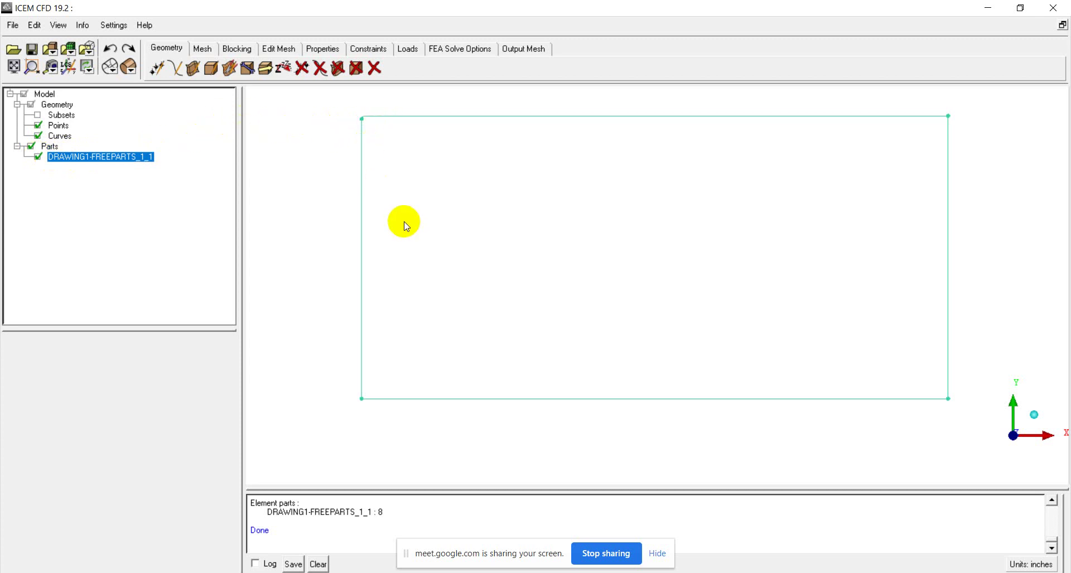
# Start creating a new part named "points" by selection and begin picking its entities
pyautogui.rightClick(52, 148)
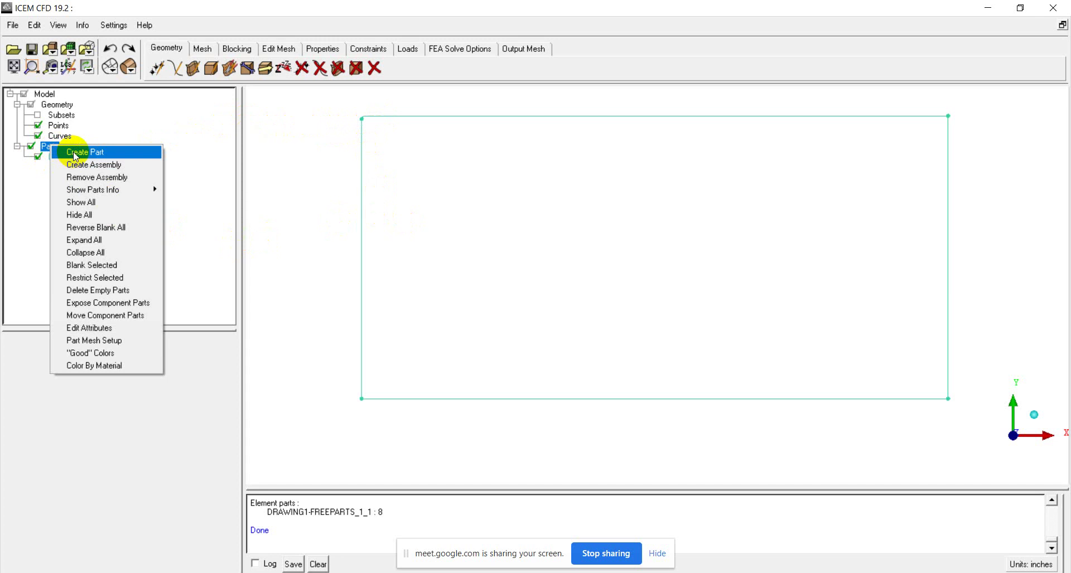
pyautogui.click(75, 152)
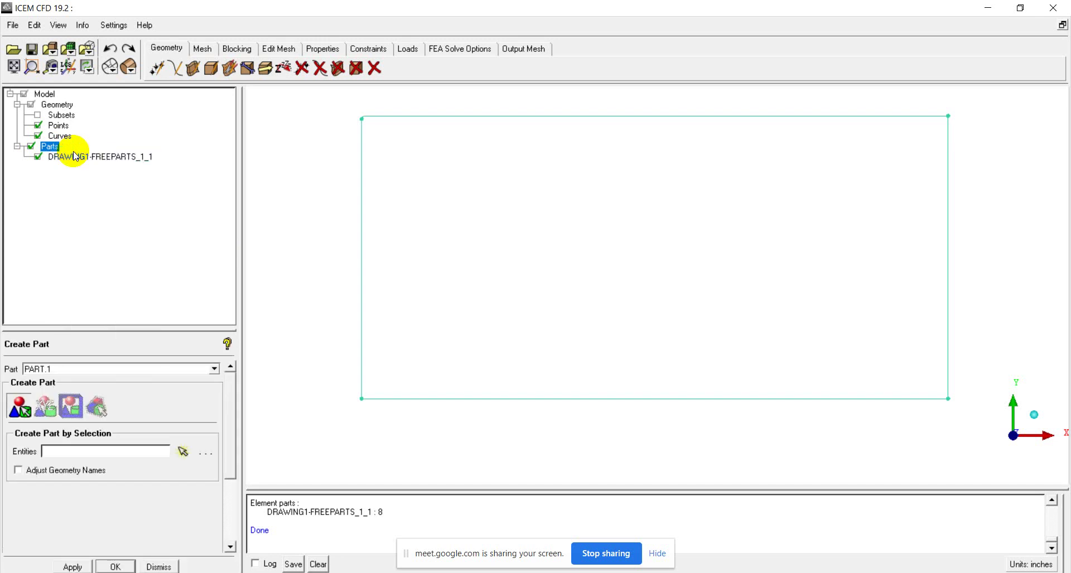
pyautogui.click(57, 148)
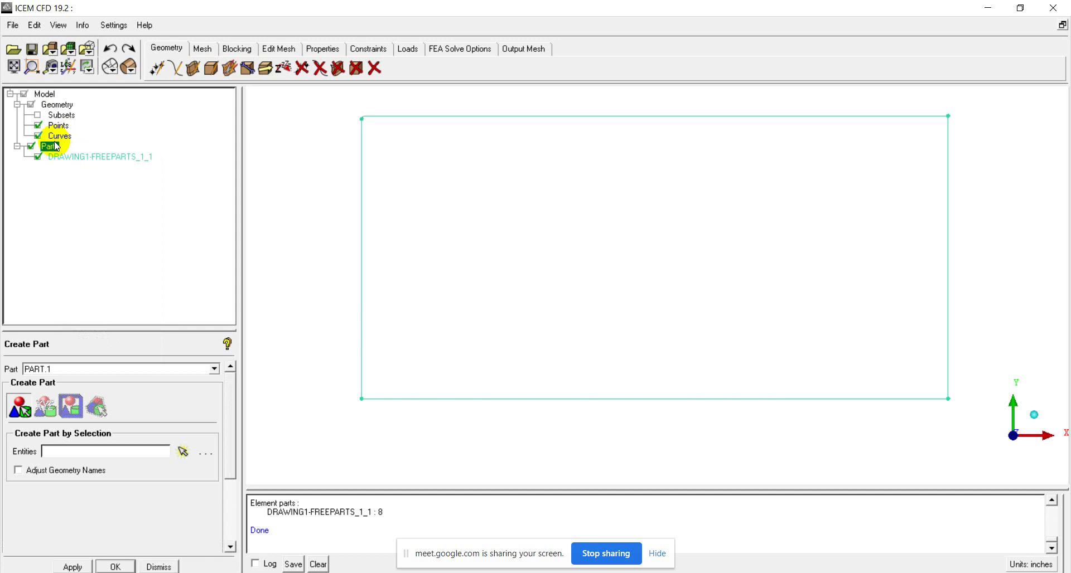
pyautogui.rightClick(55, 152)
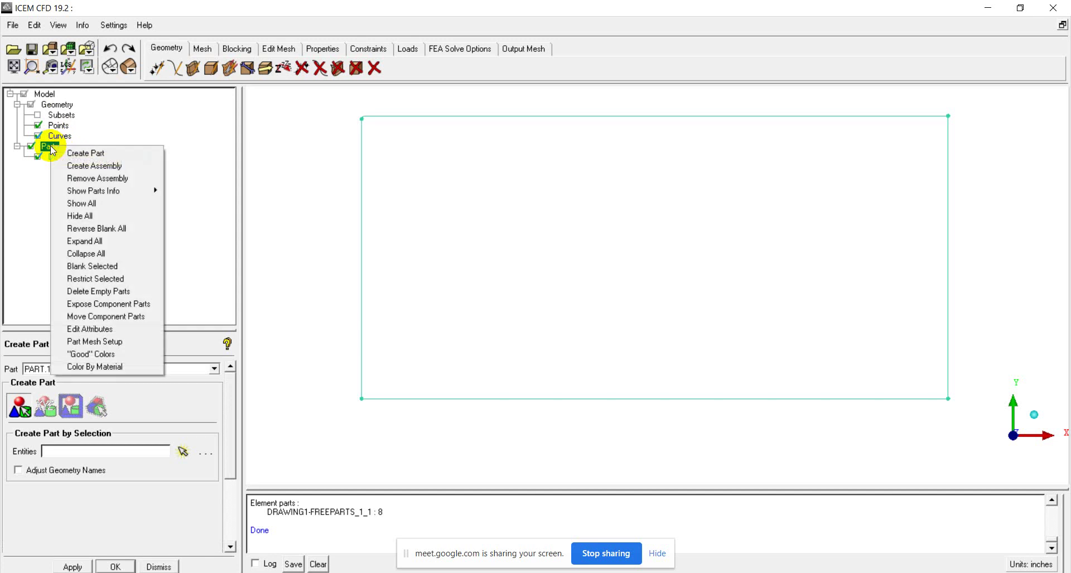
pyautogui.click(88, 156)
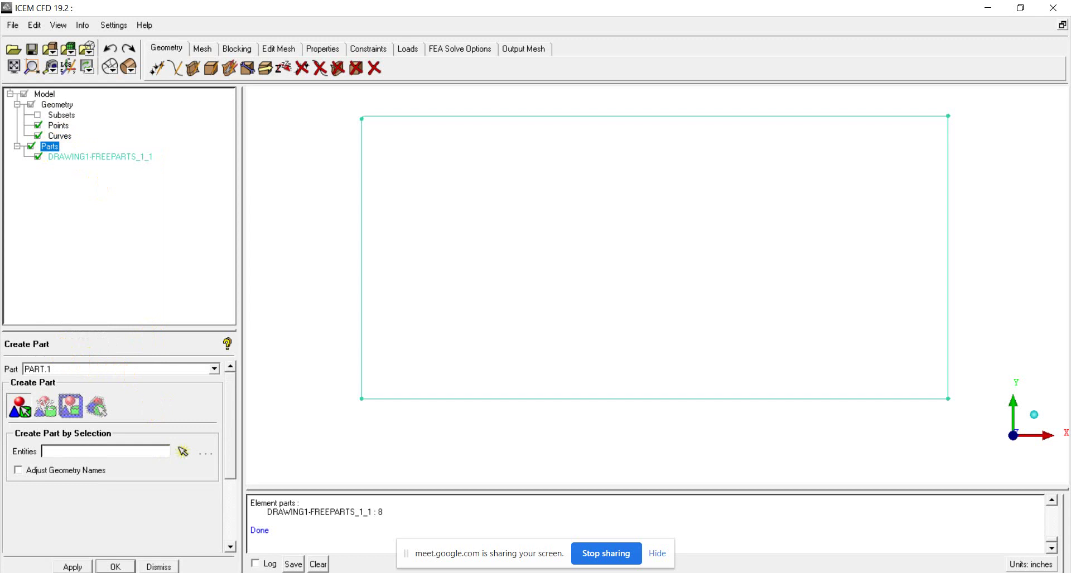
pyautogui.moveTo(62, 368); pyautogui.dragTo(12, 368)
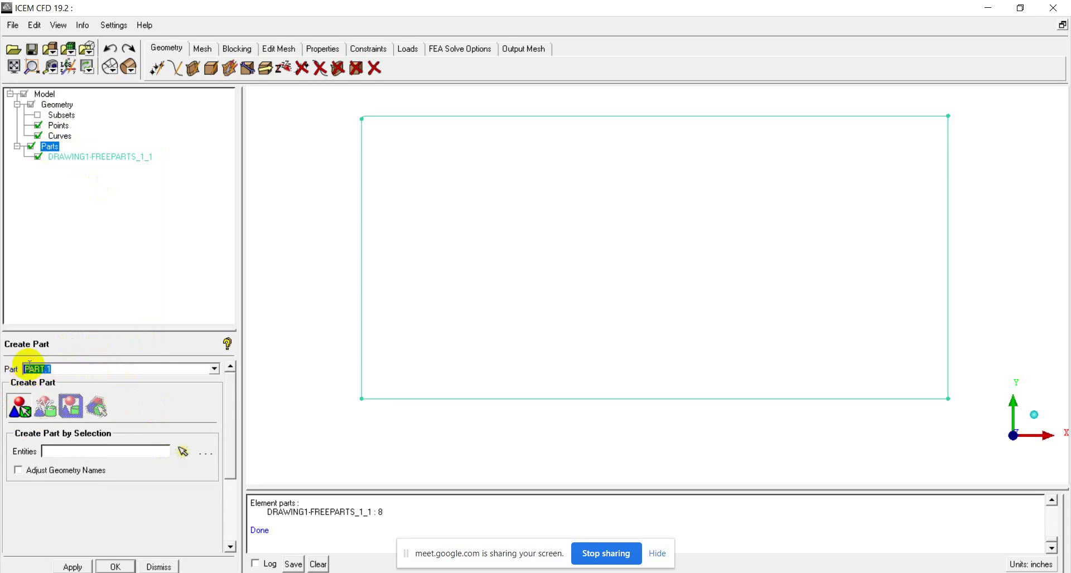
pyautogui.write('F')
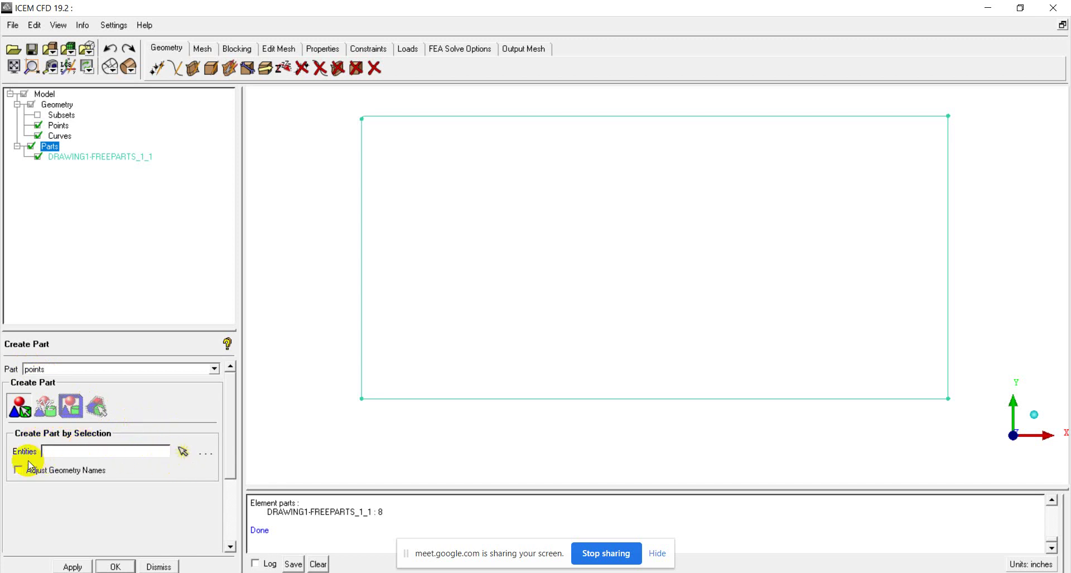
pyautogui.click(186, 453)
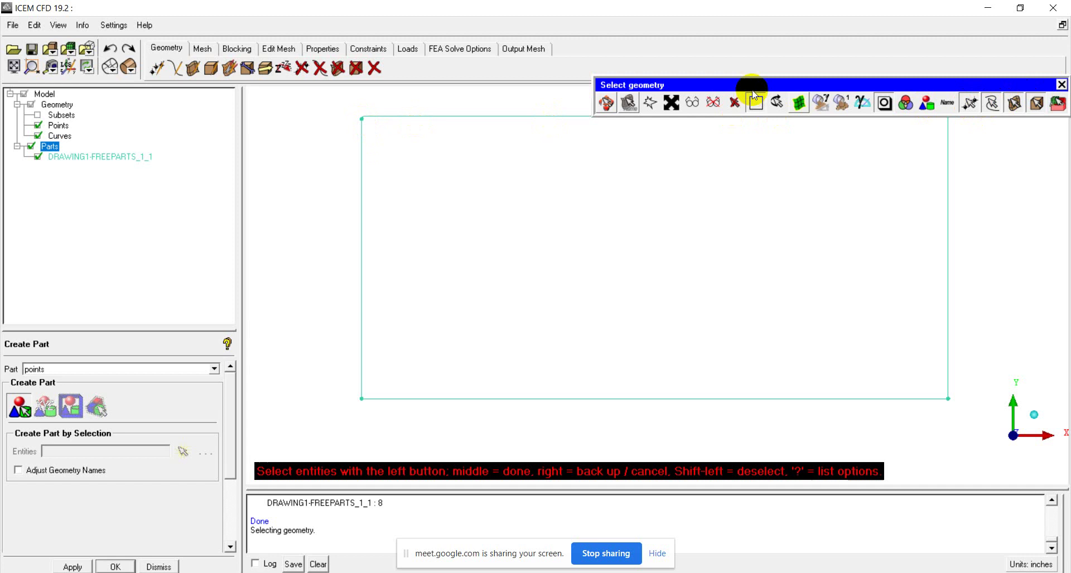
pyautogui.moveTo(755, 83); pyautogui.dragTo(777, 19)
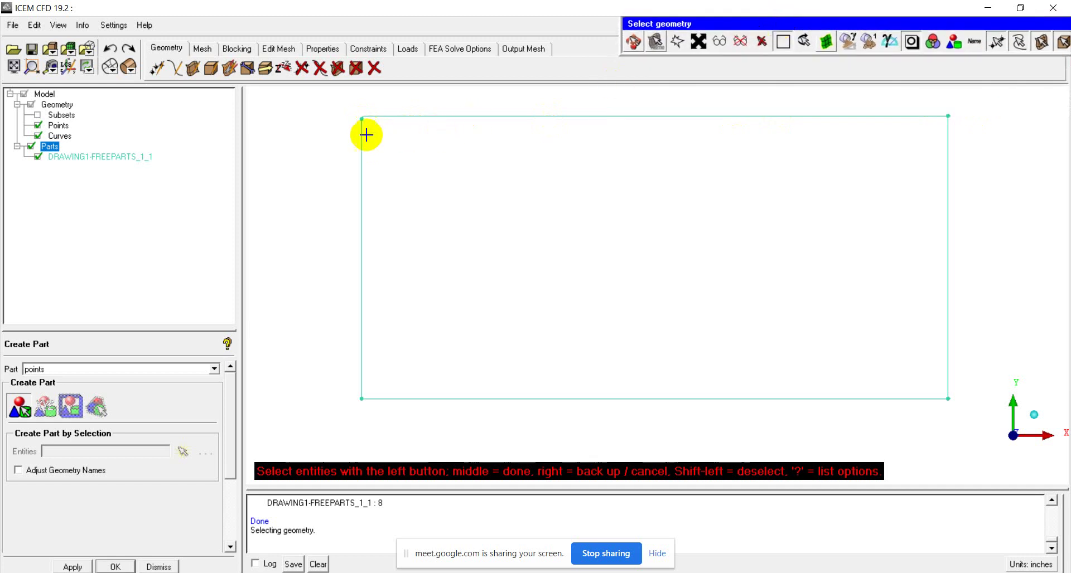
pyautogui.click(382, 119)
pyautogui.keyDown('shift'); pyautogui.click(364, 115); pyautogui.keyUp('shift')
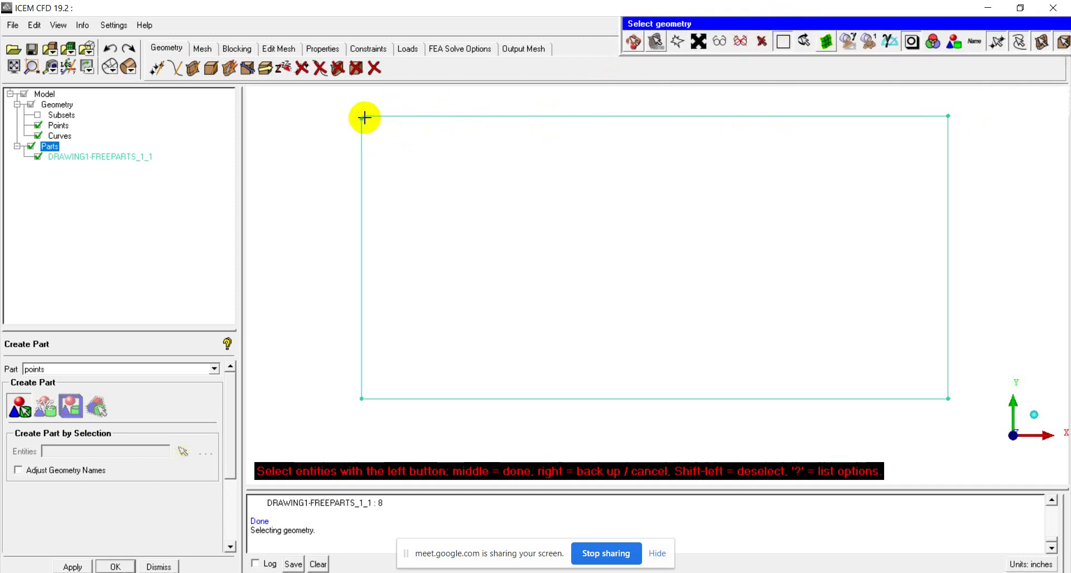
pyautogui.click(368, 118)
pyautogui.keyDown('shift'); pyautogui.click(360, 123); pyautogui.keyUp('shift')
pyautogui.click(376, 143)
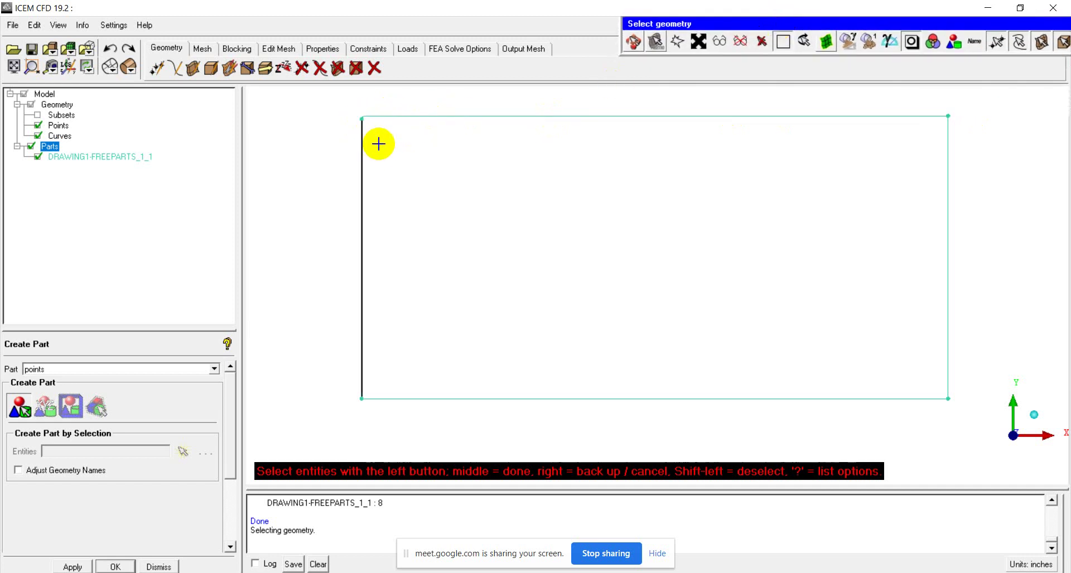
pyautogui.keyDown('shift'); pyautogui.click(375, 141); pyautogui.keyUp('shift')
# Restrict the geometry selection to points only by switching off the selection of curves, surfaces and bodies
pyautogui.moveTo(960, 25); pyautogui.dragTo(737, 37)
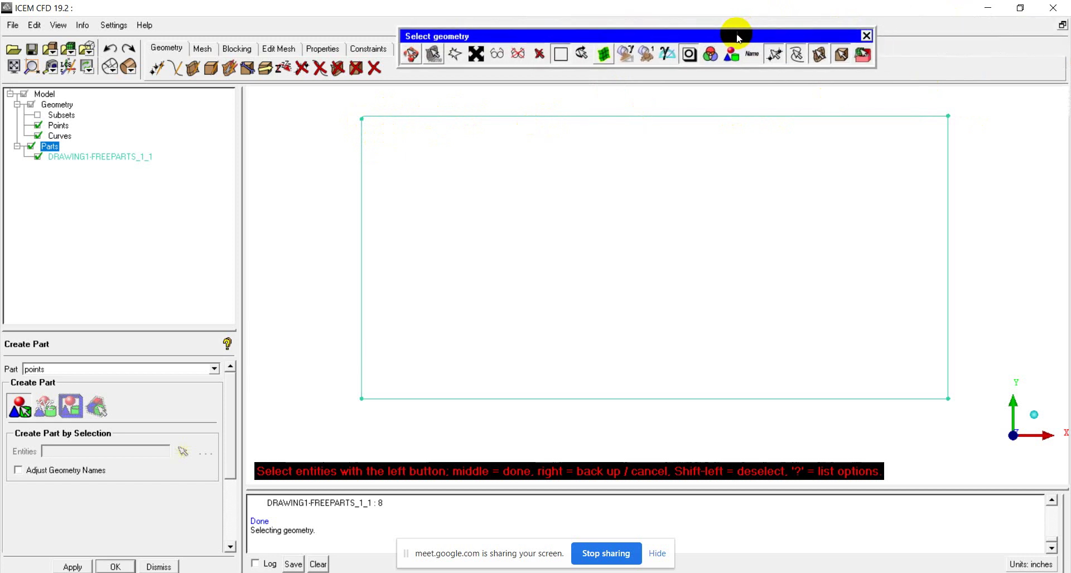
pyautogui.click(844, 56)
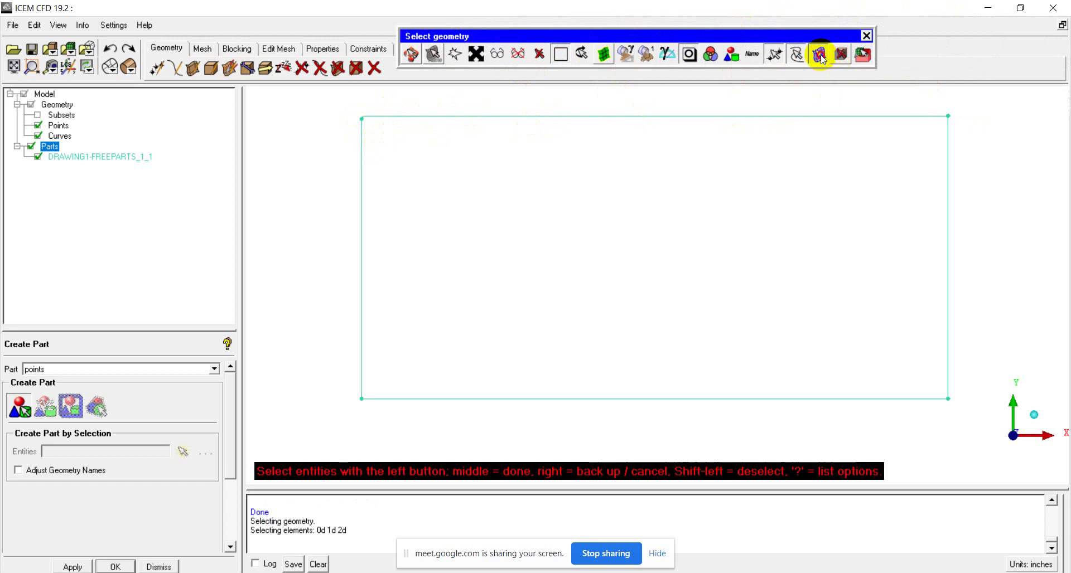
pyautogui.click(819, 54)
pyautogui.click(795, 55)
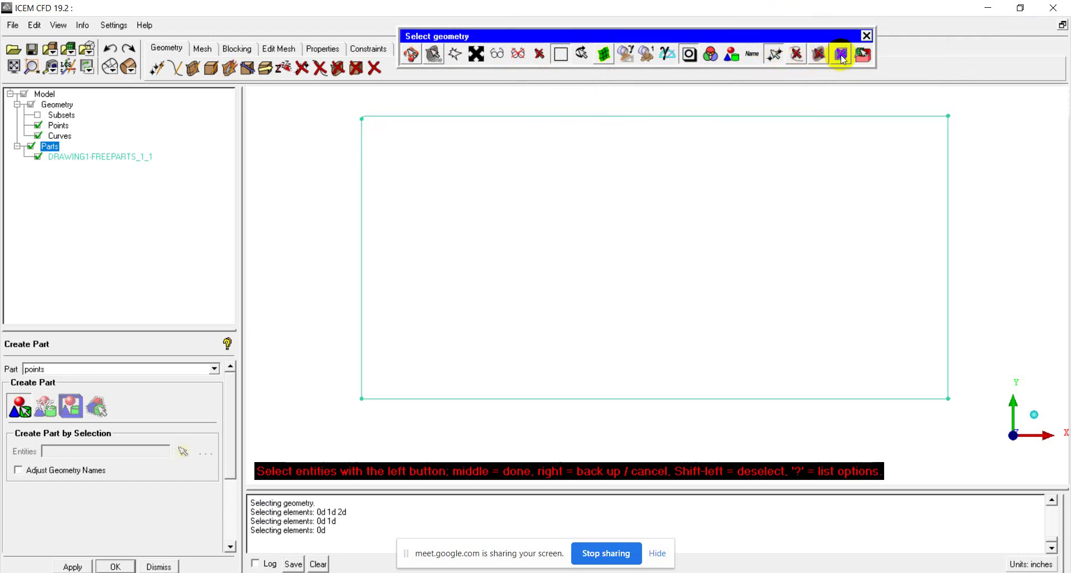
pyautogui.click(779, 59)
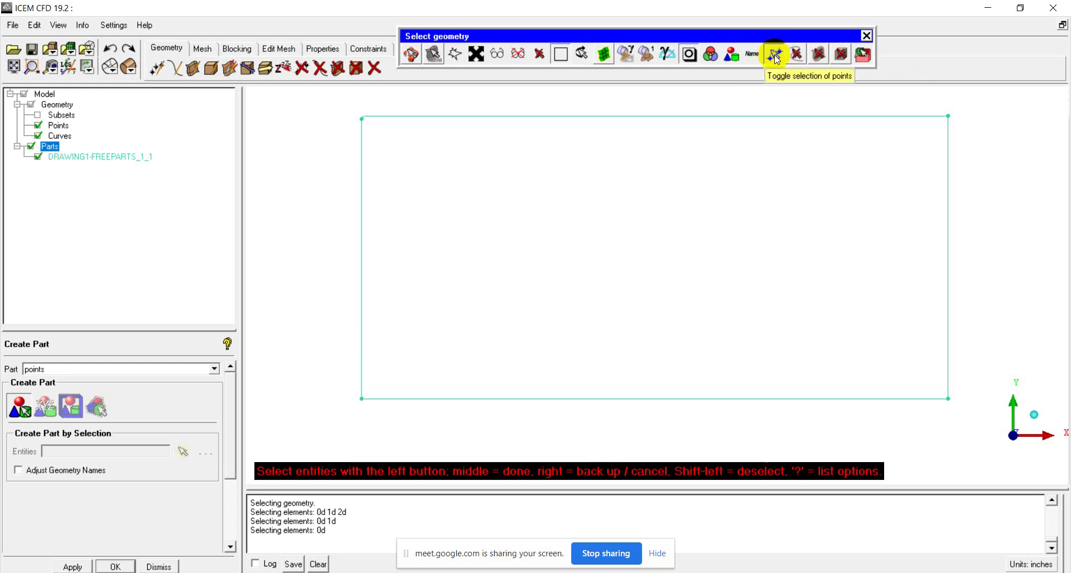
# Select the rectangle's four corner points and apply them to create the points part
pyautogui.click(361, 118)
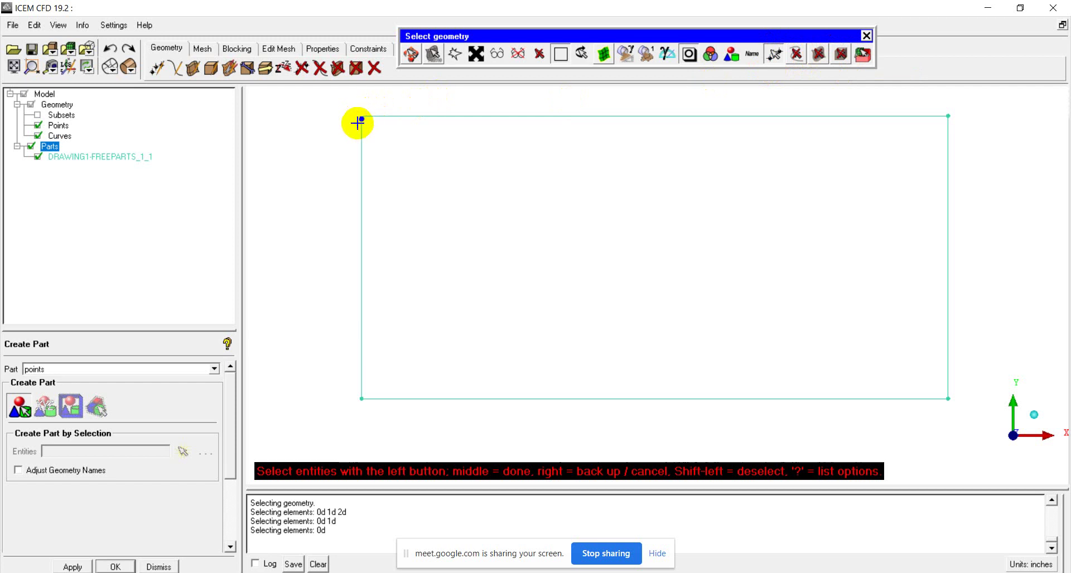
pyautogui.click(362, 397)
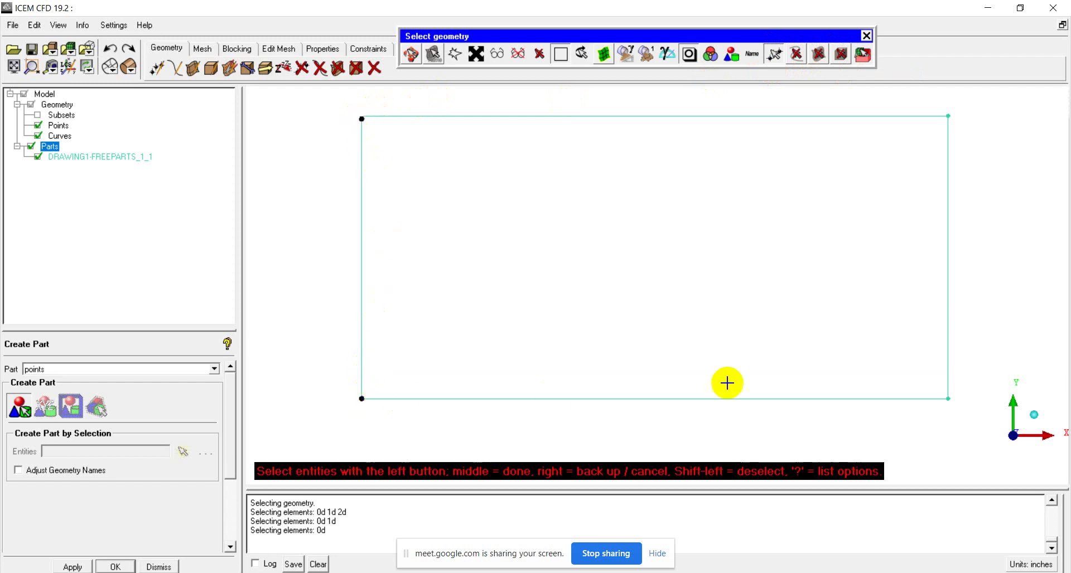
pyautogui.click(948, 397)
pyautogui.click(948, 118)
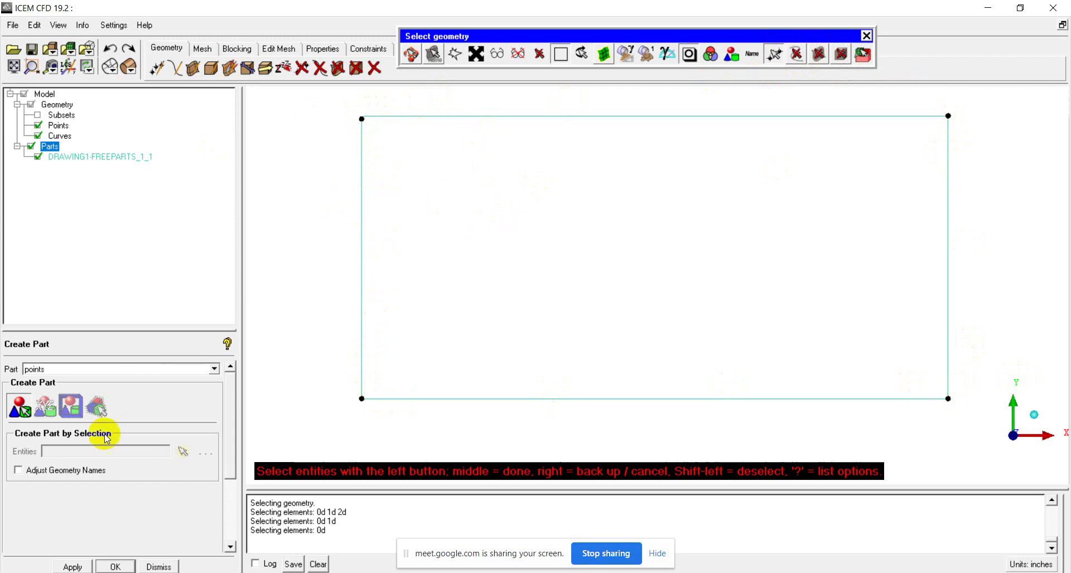
pyautogui.click(73, 567)
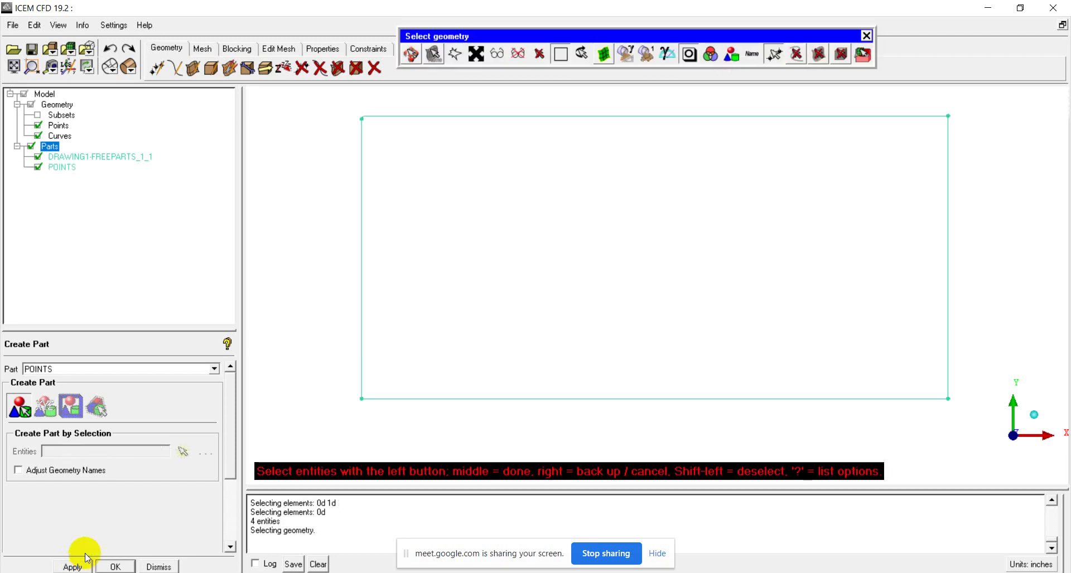
# Hide the POINTS part and show it again to check that it holds the corner points
pyautogui.click(61, 171)
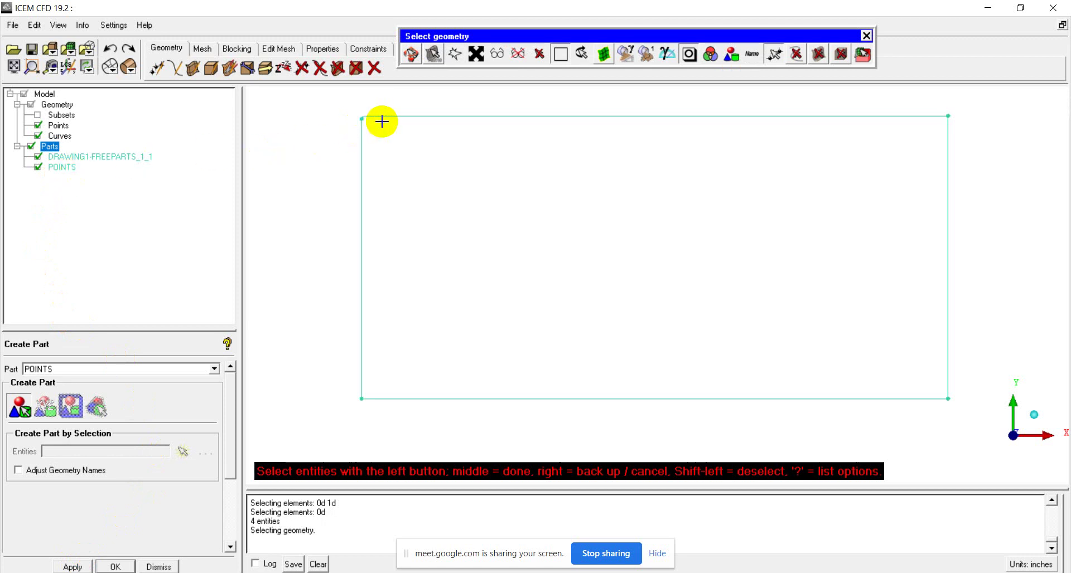
pyautogui.click(40, 166)
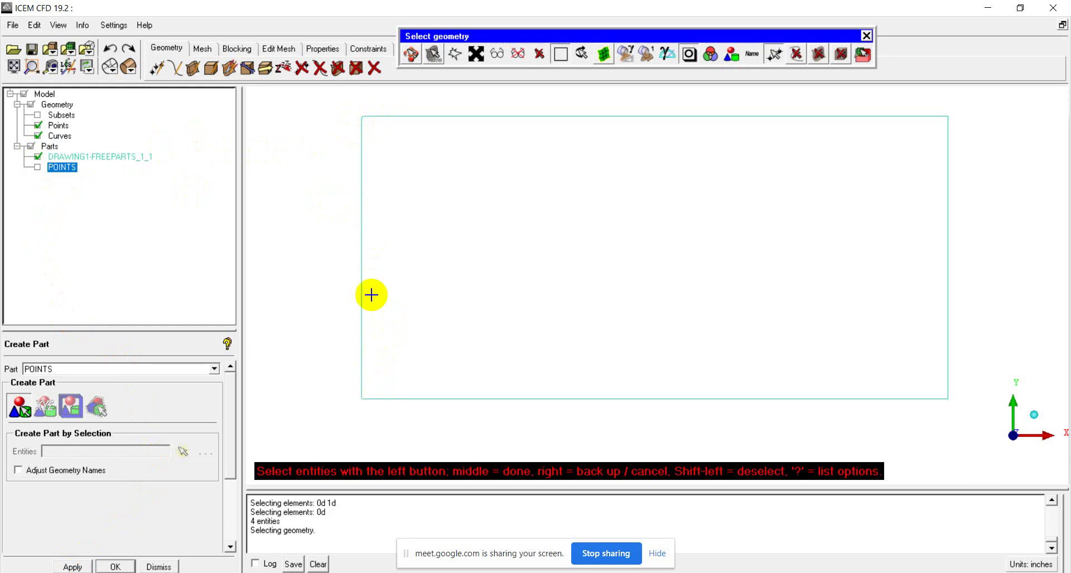
pyautogui.click(38, 166)
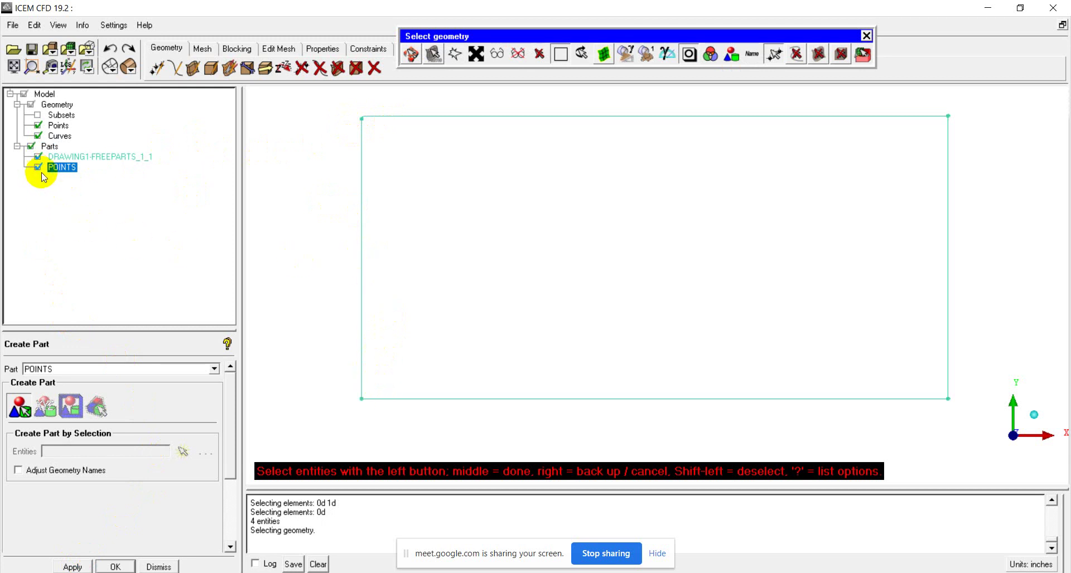
# Hide the DRAWING1-FREEPARTS_1_1 part and show it again to check which geometry it holds
pyautogui.click(38, 158)
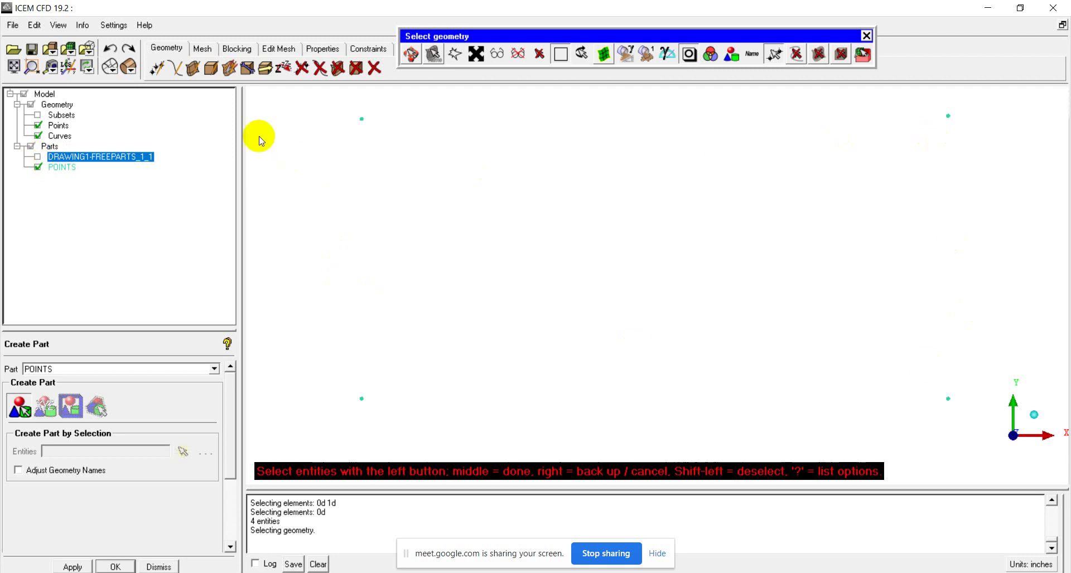
pyautogui.click(38, 156)
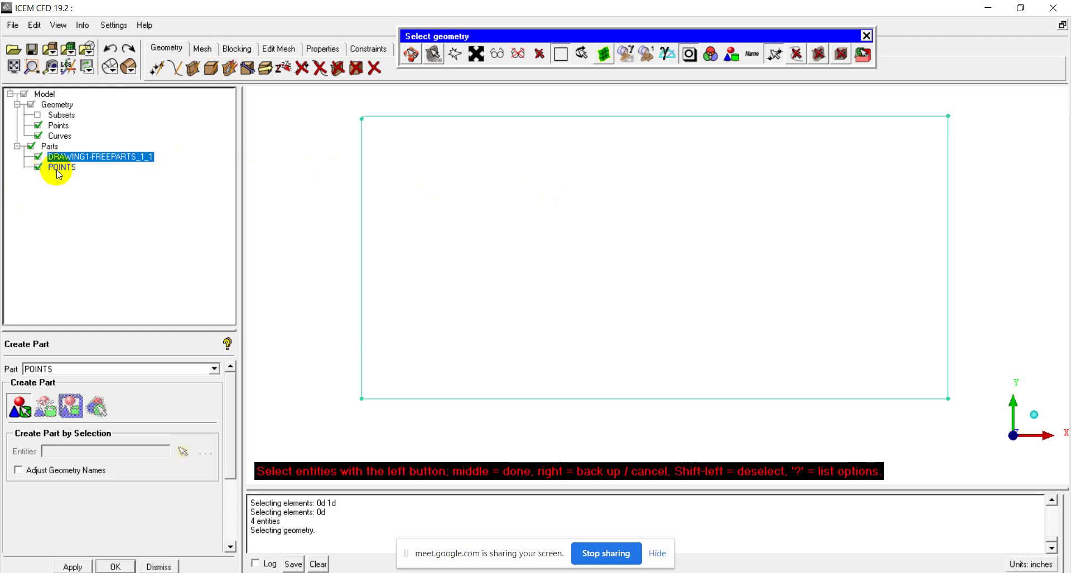
pyautogui.click(71, 185)
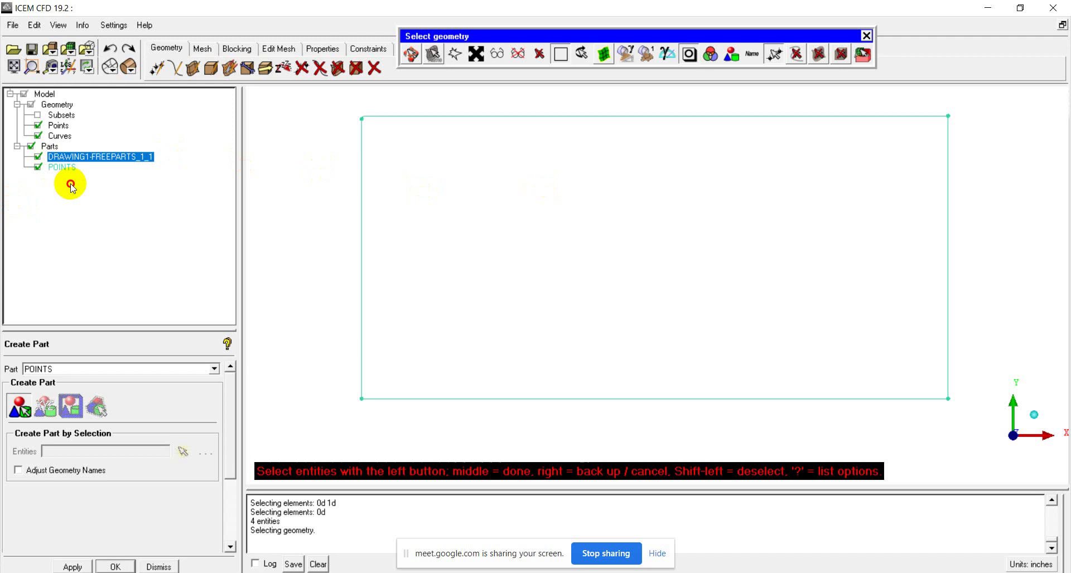
# Rename the DRAWING1-FREEPARTS_1_1 part as Lines
pyautogui.rightClick(101, 160)
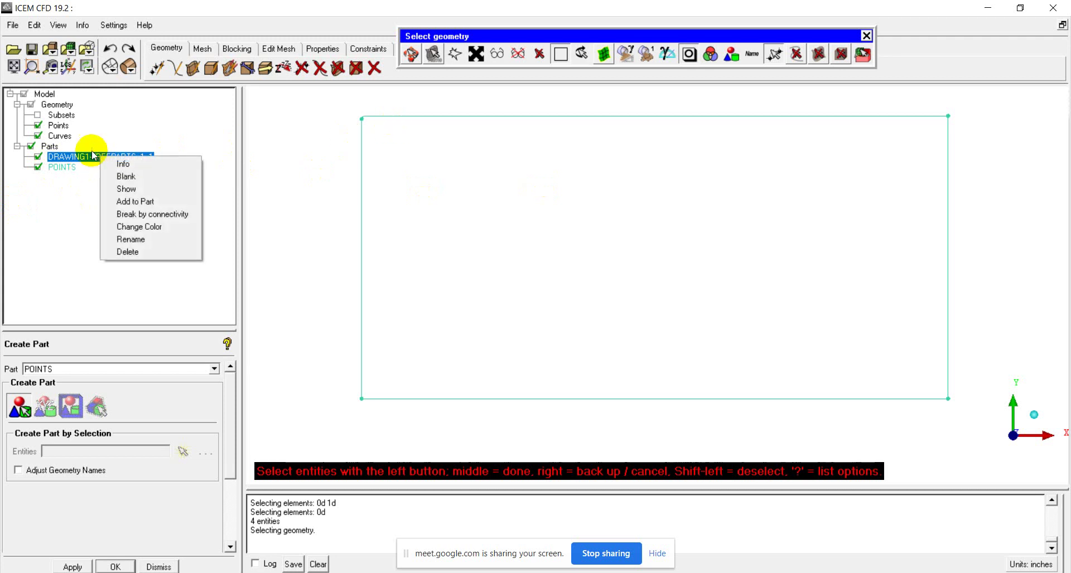
pyautogui.click(77, 160)
pyautogui.click(72, 170)
pyautogui.click(82, 158)
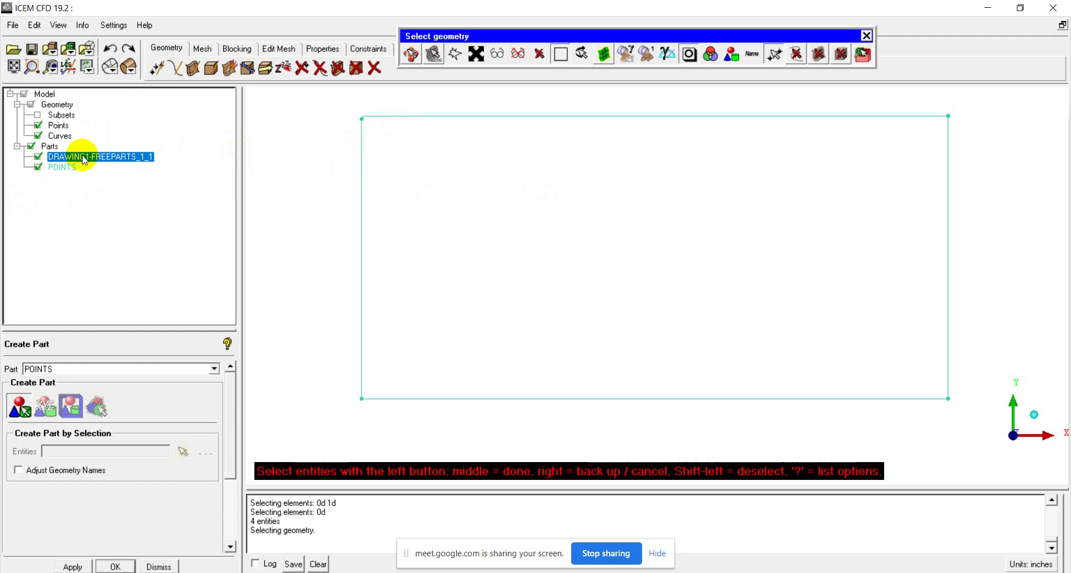
pyautogui.rightClick(84, 160)
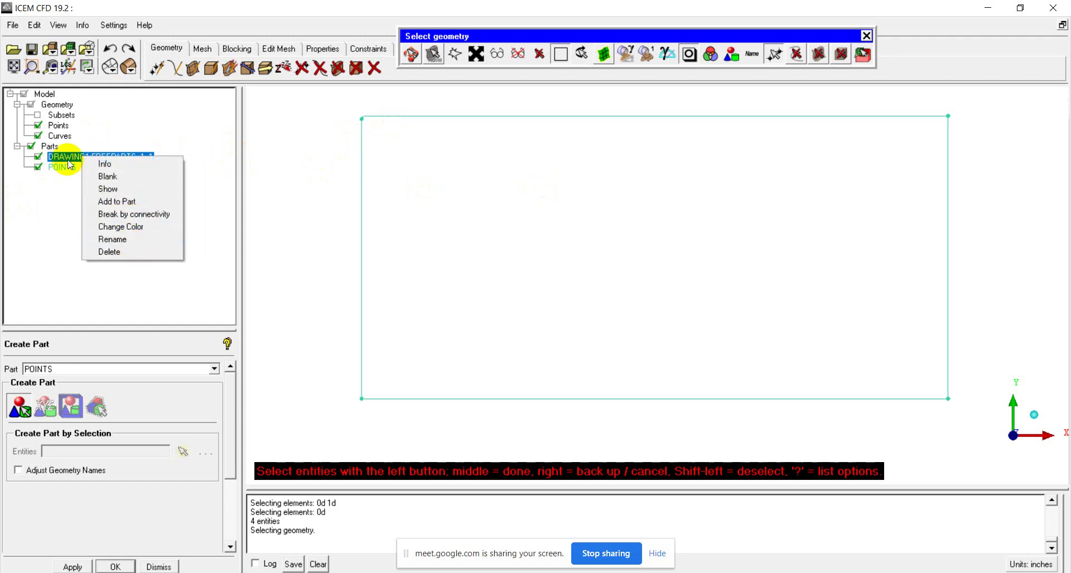
pyautogui.click(121, 241)
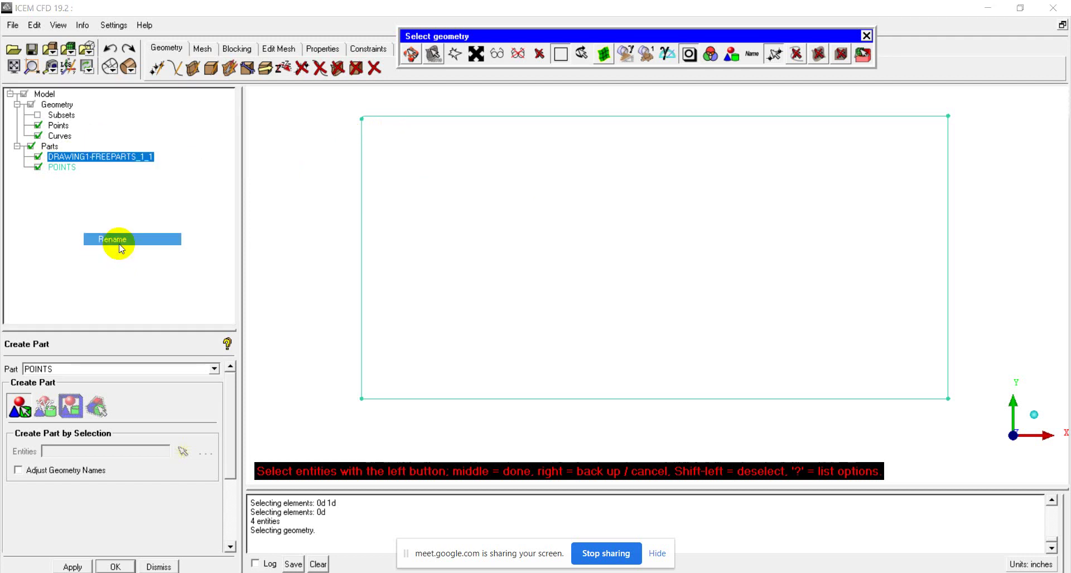
pyautogui.write('L')
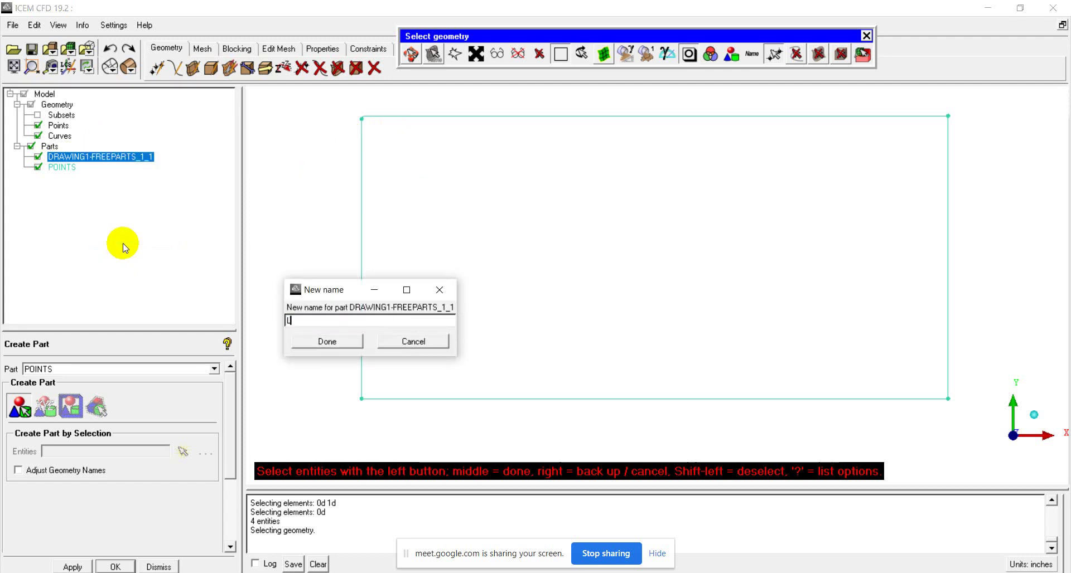
pyautogui.write('ines')
pyautogui.click(310, 342)
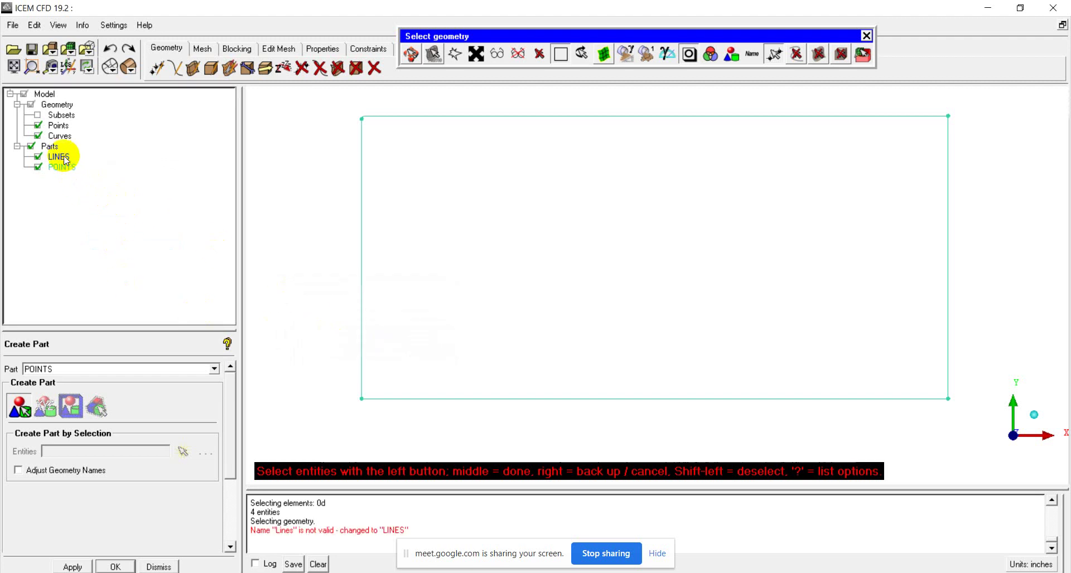
# Hide the POINTS part and show it again to inspect the lines alone, and end the geometry selection
pyautogui.click(38, 155)
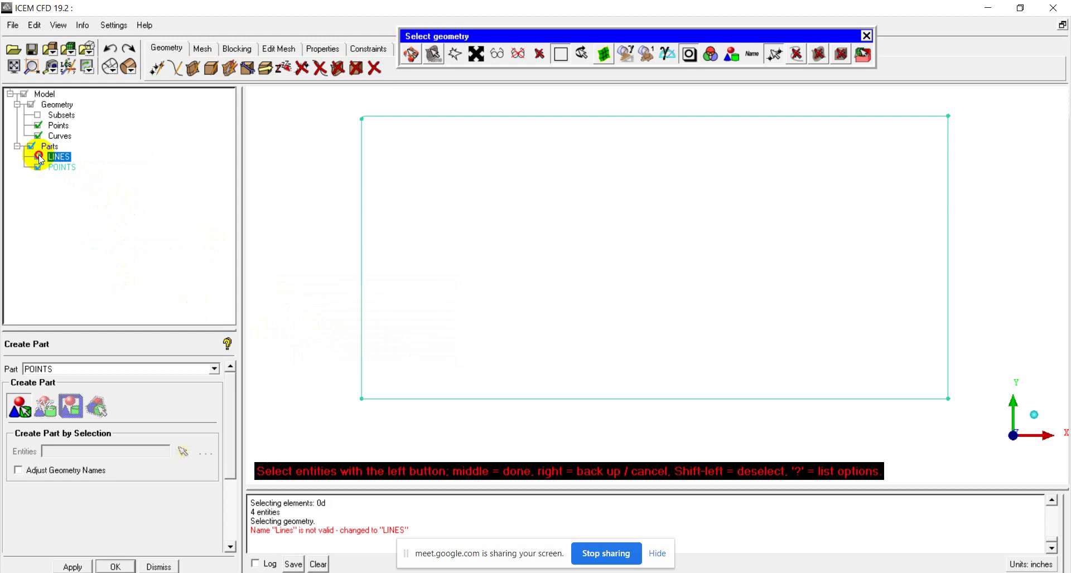
pyautogui.click(37, 166)
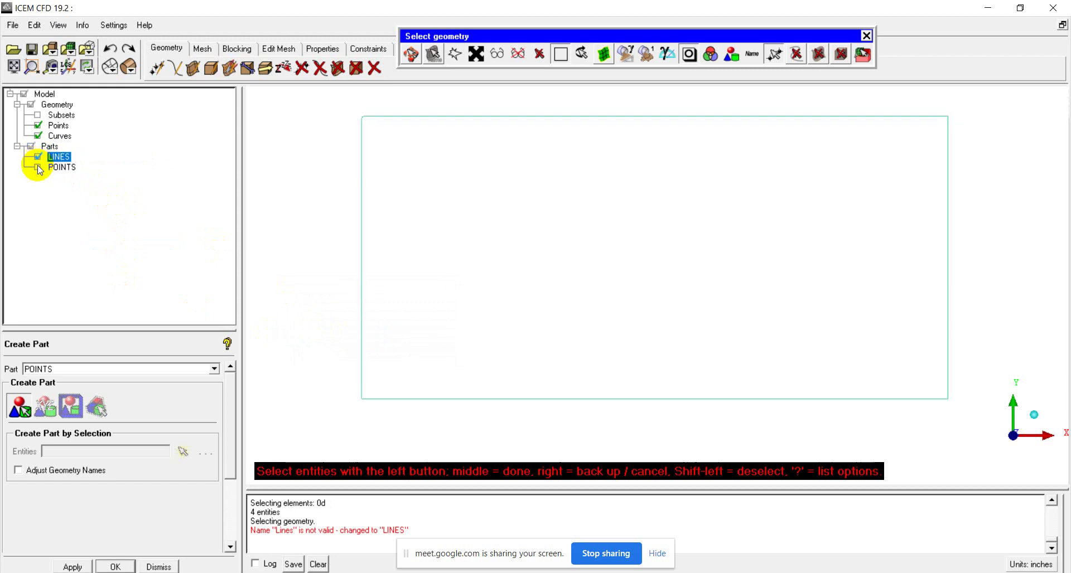
pyautogui.click(37, 166)
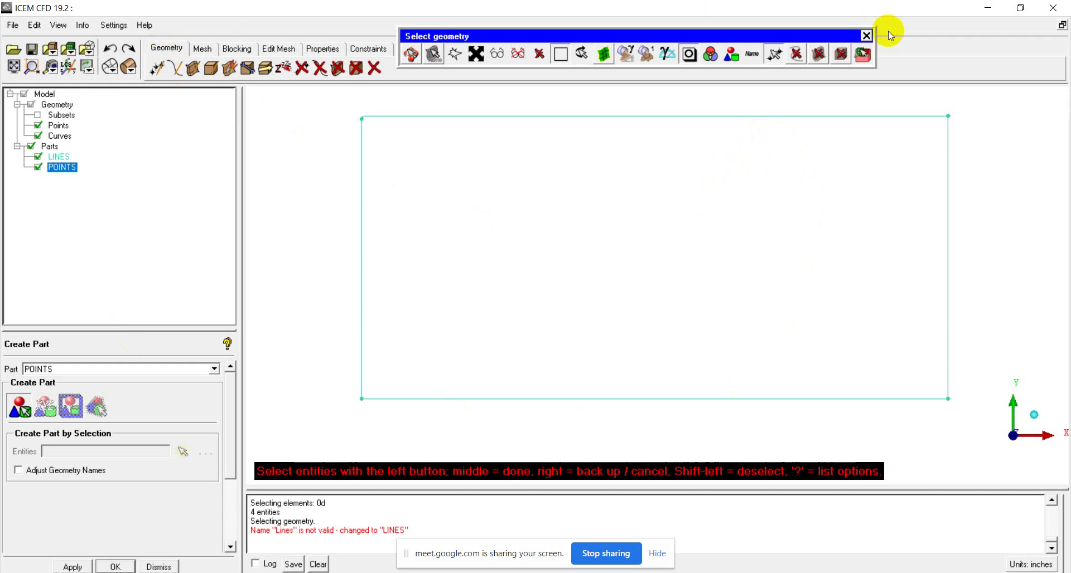
pyautogui.click(867, 36)
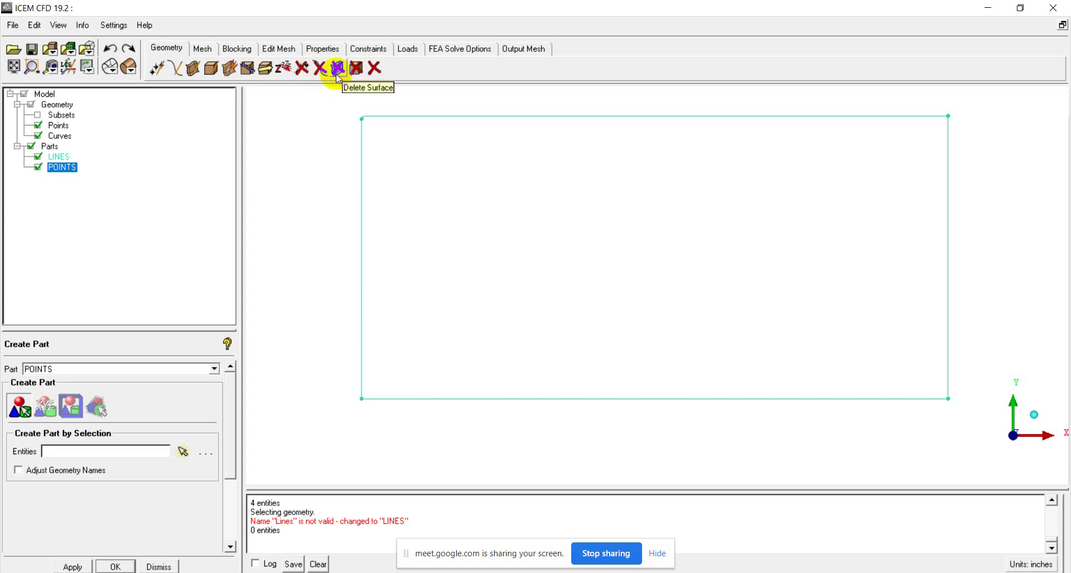
# Start creating a surface with part inheritance switched off and its part named "surface"
pyautogui.click(192, 68)
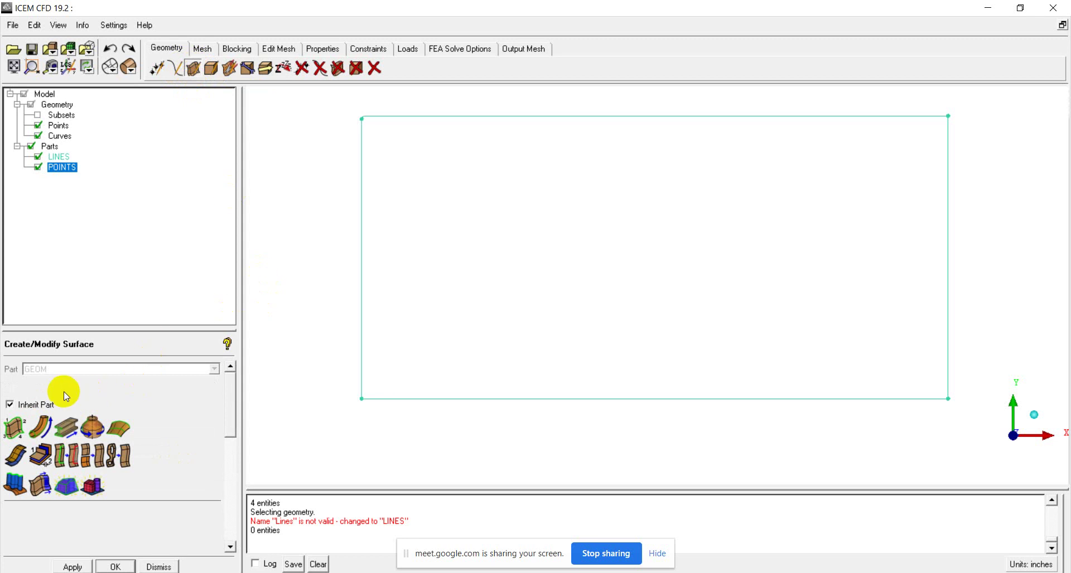
pyautogui.click(20, 406)
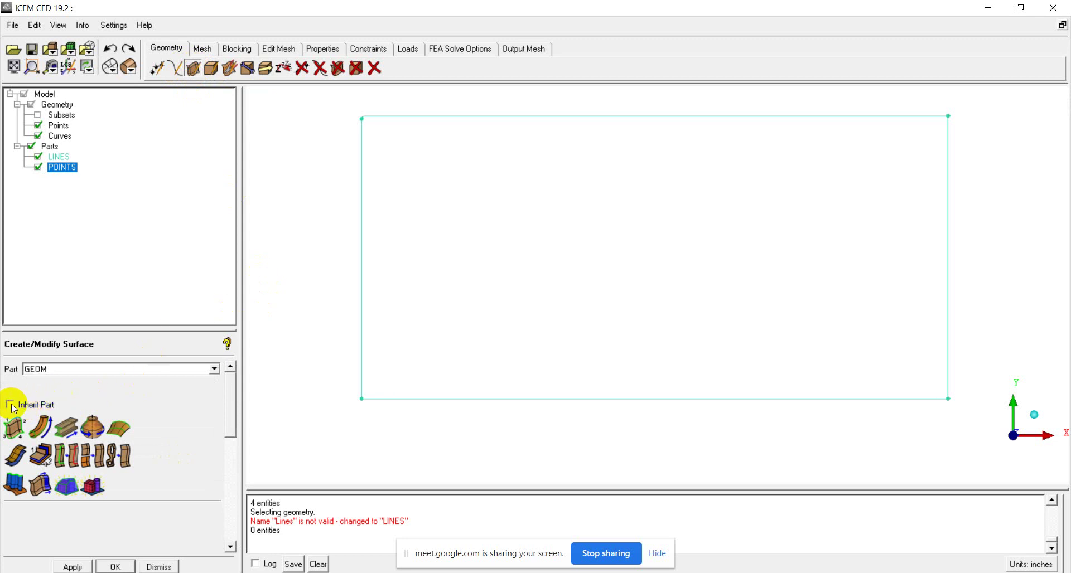
pyautogui.click(33, 370)
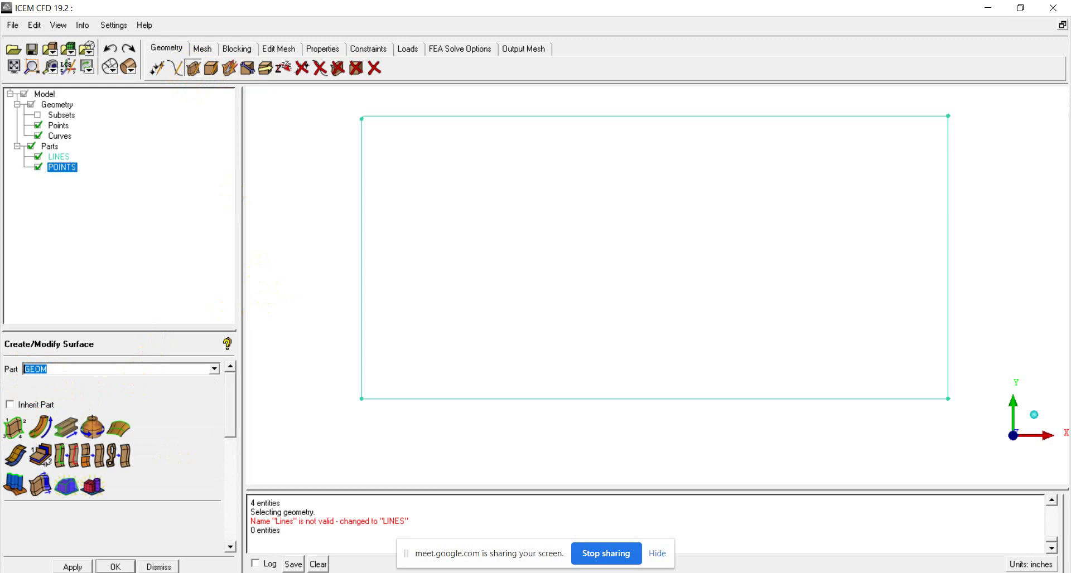
pyautogui.write('surface')
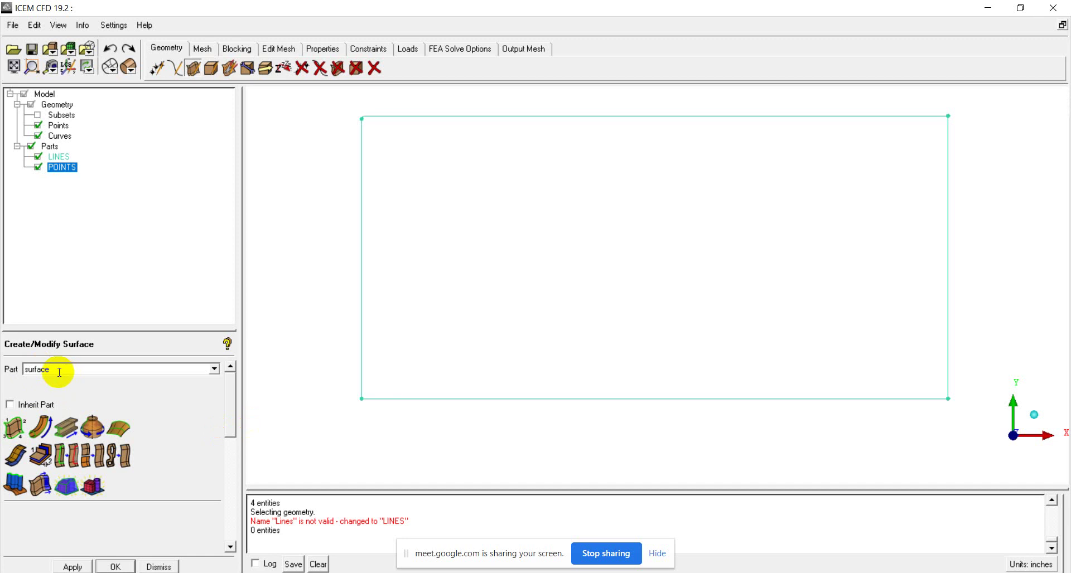
# Create a simple surface with the From 2-4 Curves method from the rectangle's four edge curves
pyautogui.click(8, 429)
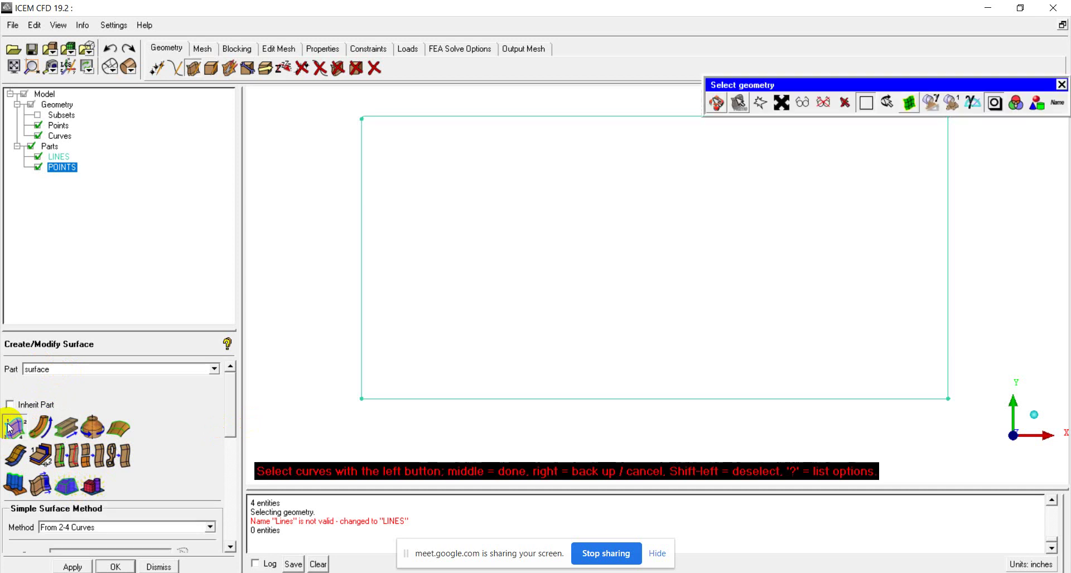
pyautogui.scroll(-2, 233, 396)
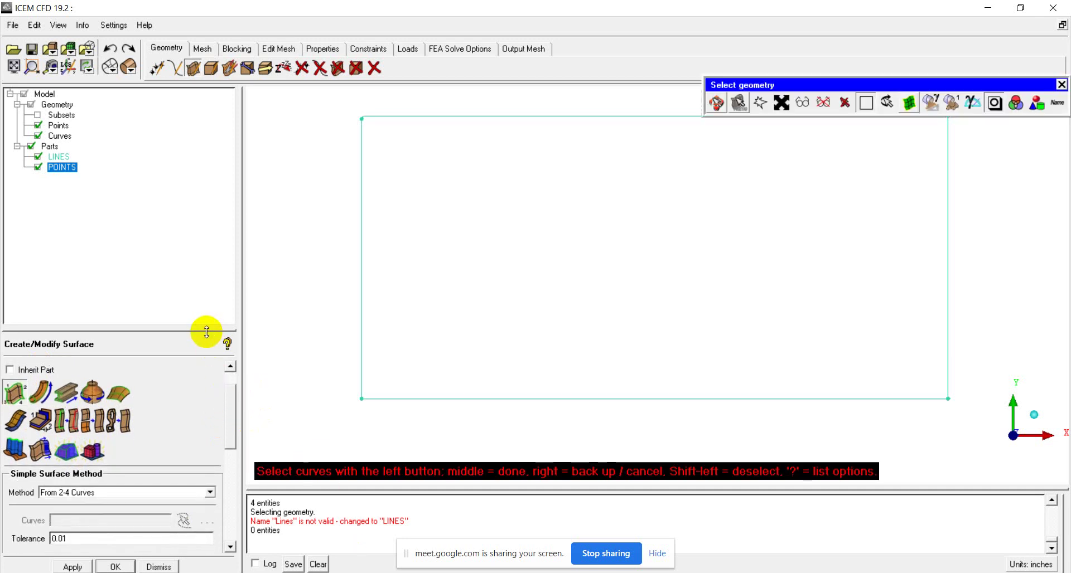
pyautogui.moveTo(207, 332); pyautogui.dragTo(206, 242)
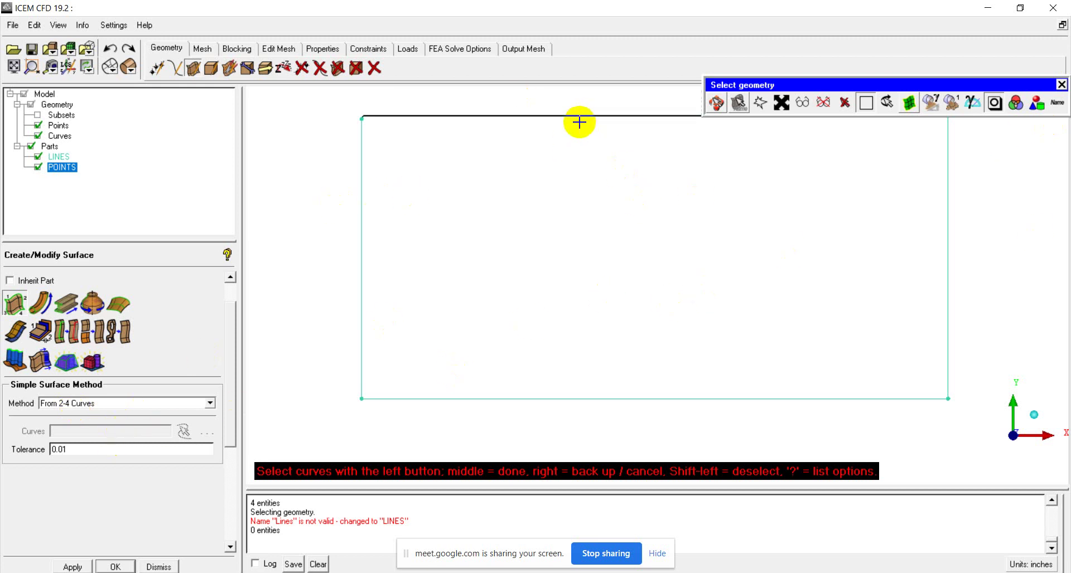
pyautogui.click(359, 191)
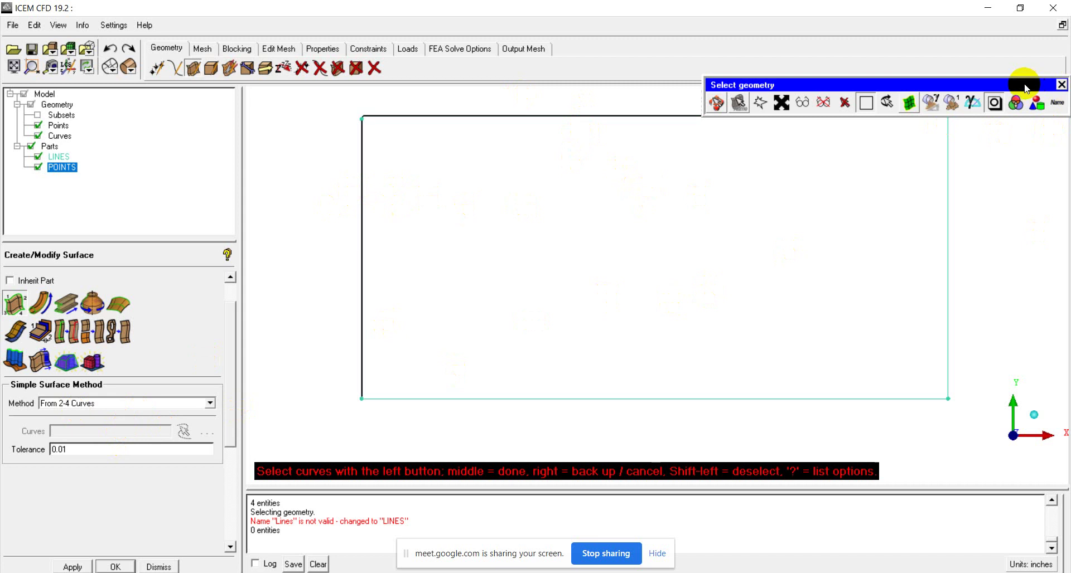
pyautogui.moveTo(1038, 83); pyautogui.dragTo(917, 6)
pyautogui.click(948, 164)
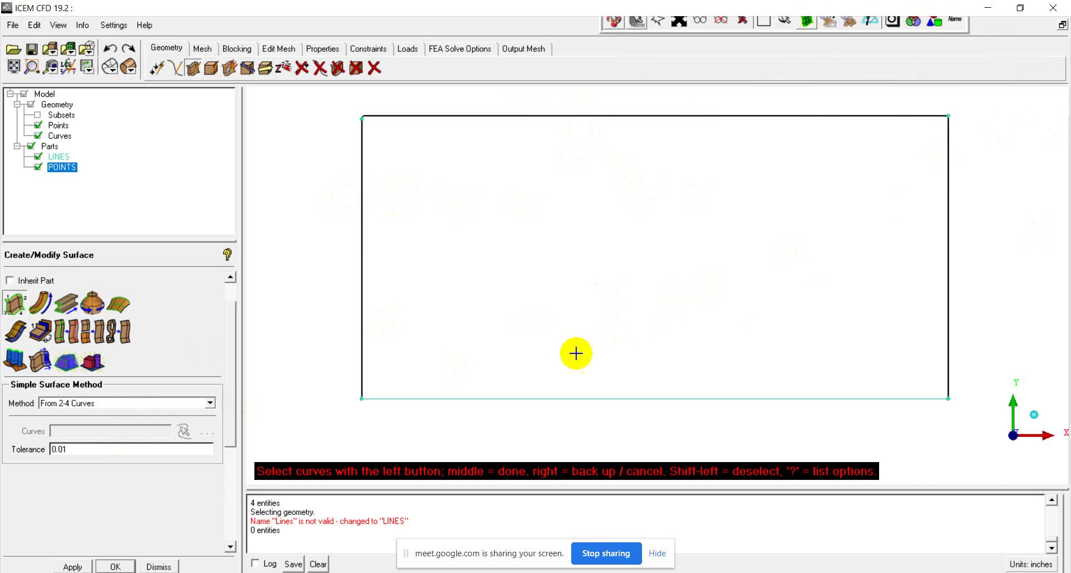
pyautogui.click(514, 399)
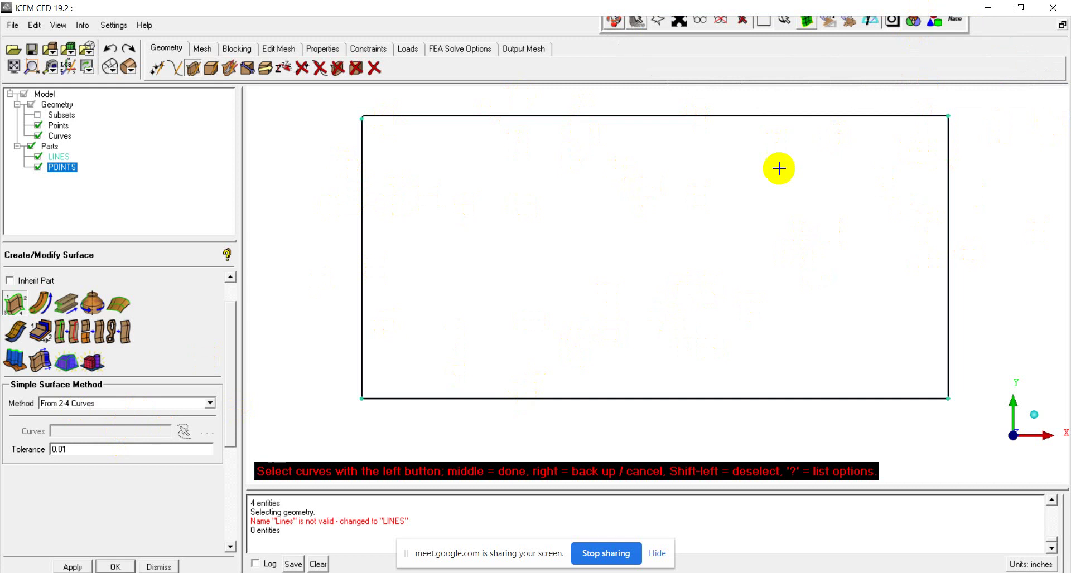
pyautogui.click(71, 565)
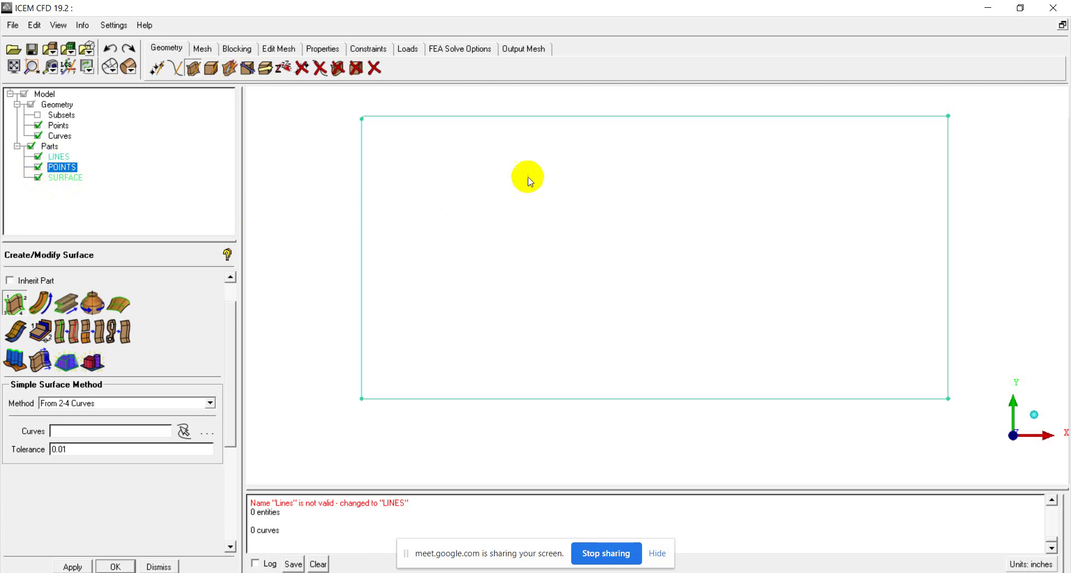
# Turn on the display of the geometry's surfaces and show them in solid shading
pyautogui.click(17, 105)
pyautogui.click(17, 104)
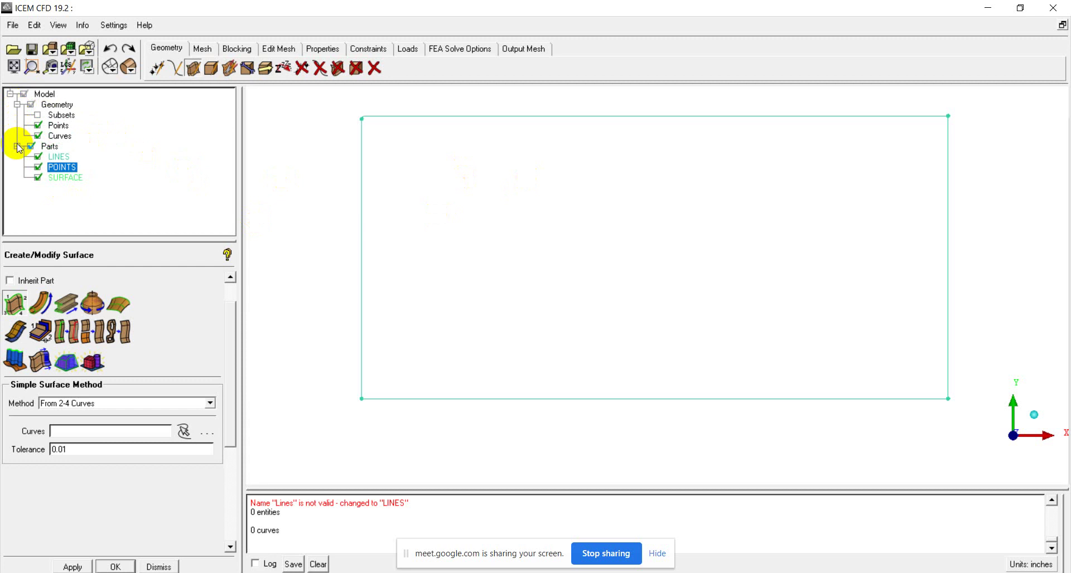
pyautogui.click(38, 157)
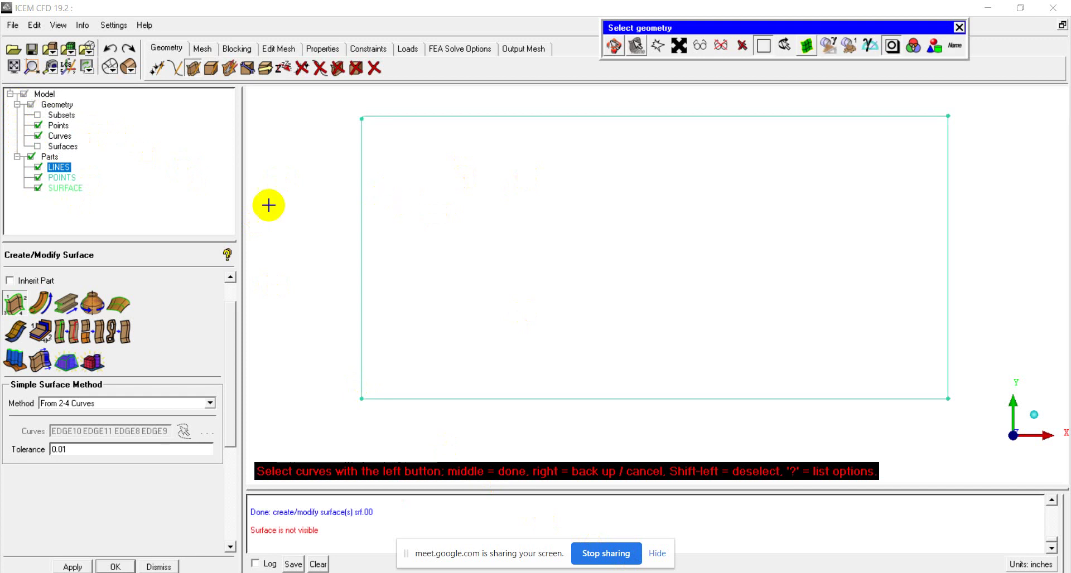
pyautogui.click(37, 147)
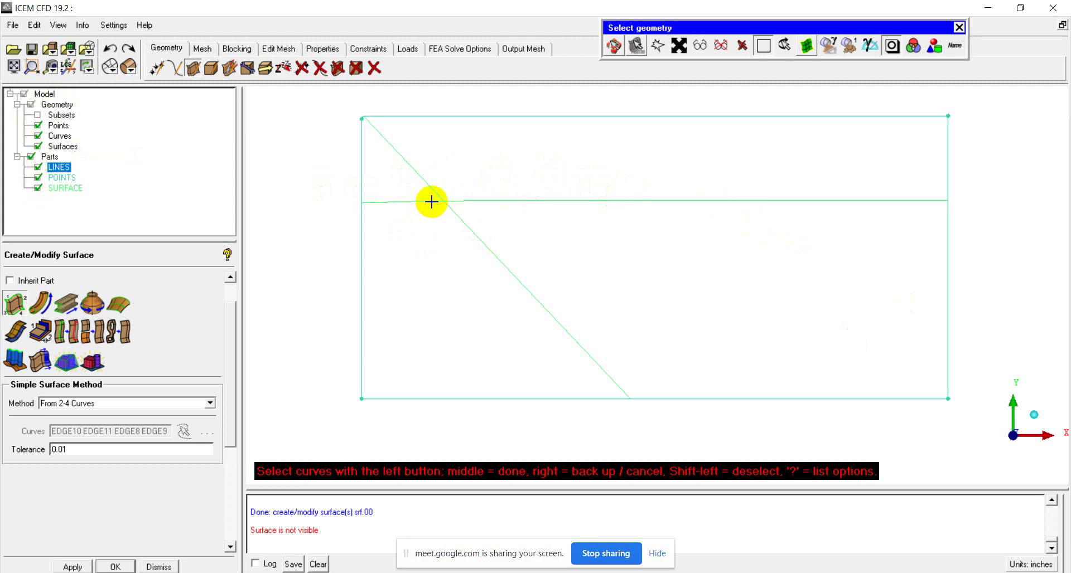
pyautogui.click(131, 66)
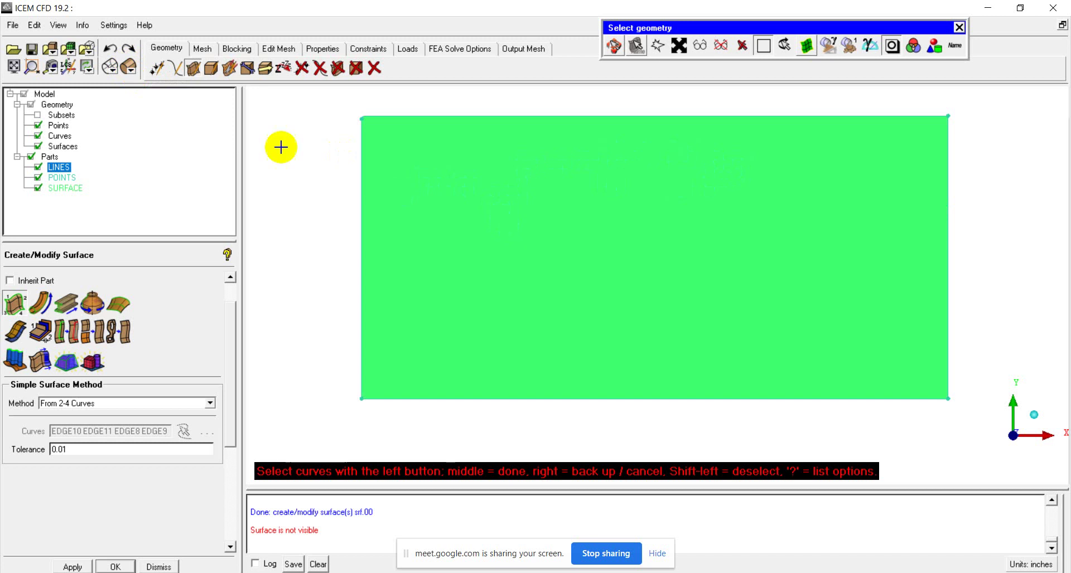
# Switch the rectangle's surface repeatedly between wireframe and solid display to compare both views, finishing in solid
pyautogui.click(131, 68)
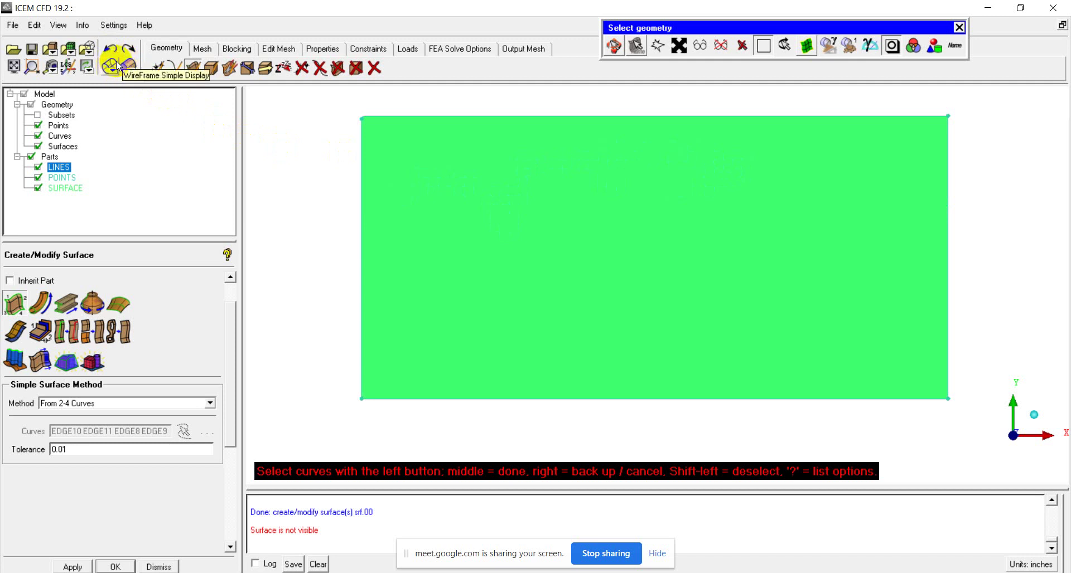
pyautogui.click(116, 62)
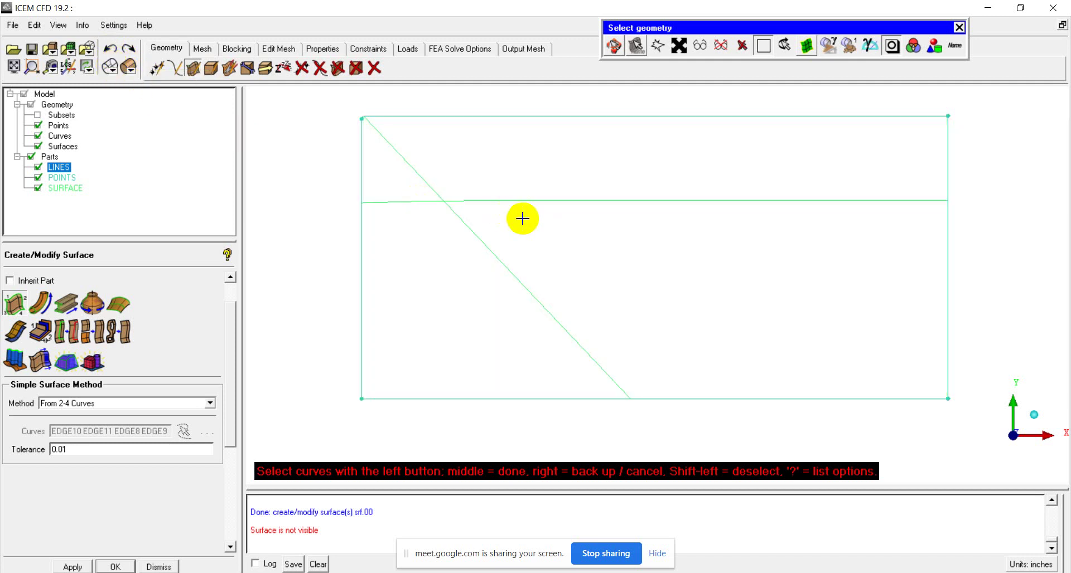
pyautogui.click(126, 66)
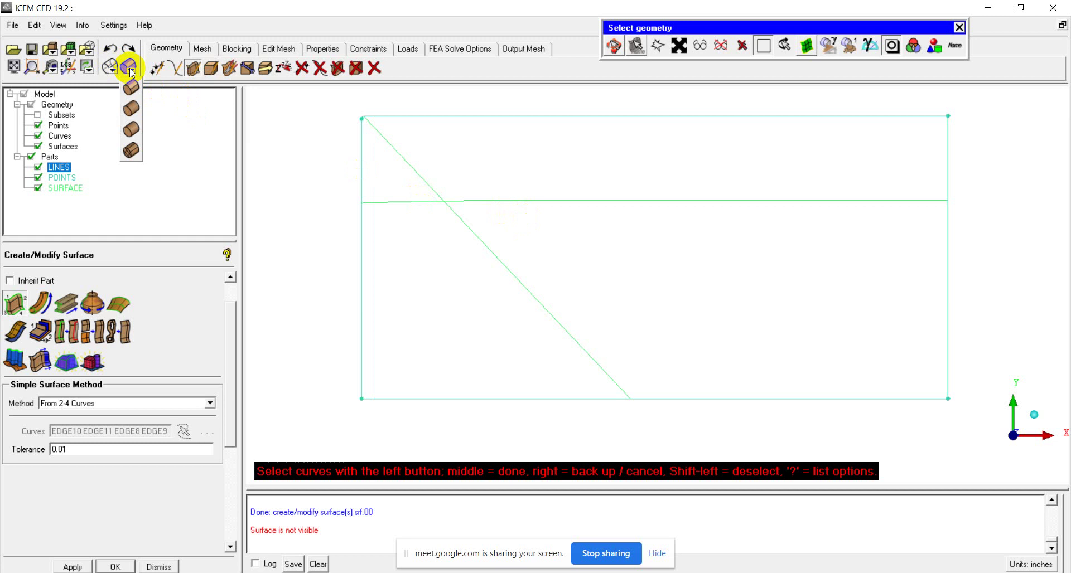
pyautogui.click(132, 110)
pyautogui.click(116, 67)
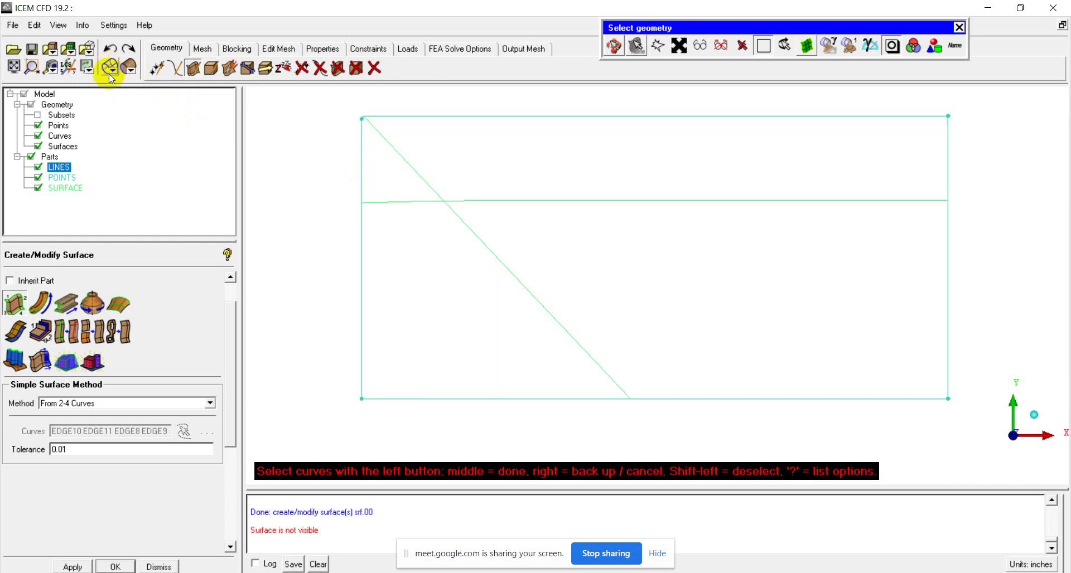
pyautogui.click(118, 70)
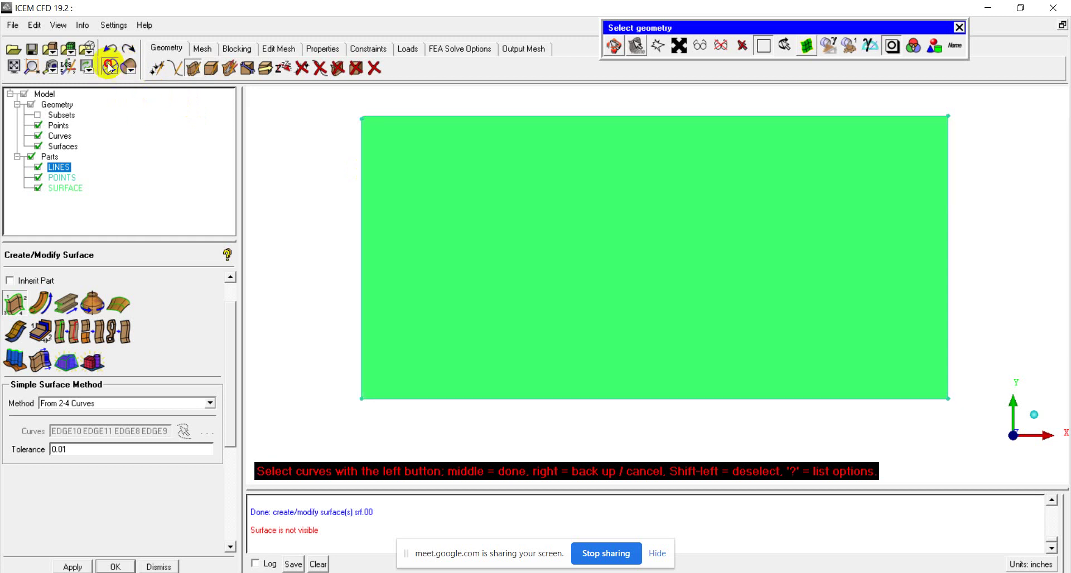
pyautogui.click(111, 68)
pyautogui.click(117, 68)
pyautogui.click(114, 68)
pyautogui.click(124, 67)
pyautogui.click(114, 67)
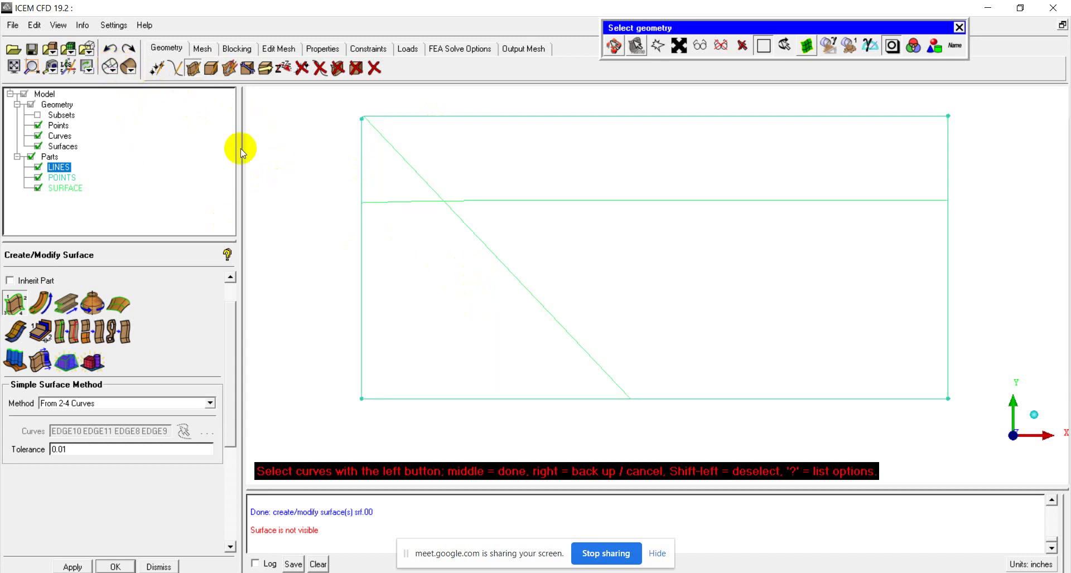
pyautogui.click(113, 68)
pyautogui.scroll(1, 691, 239)
pyautogui.scroll(-1, 691, 240)
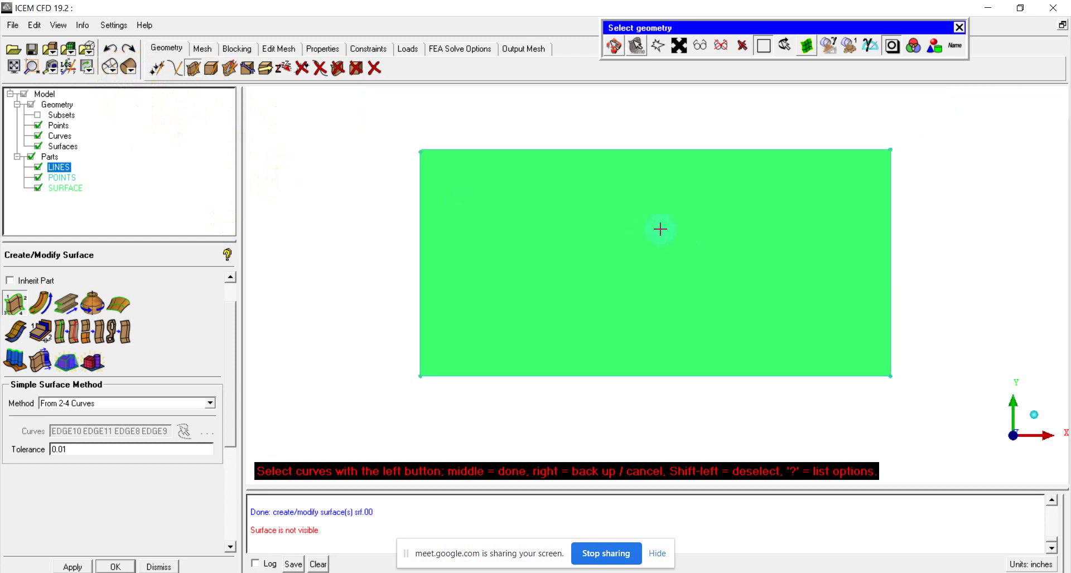